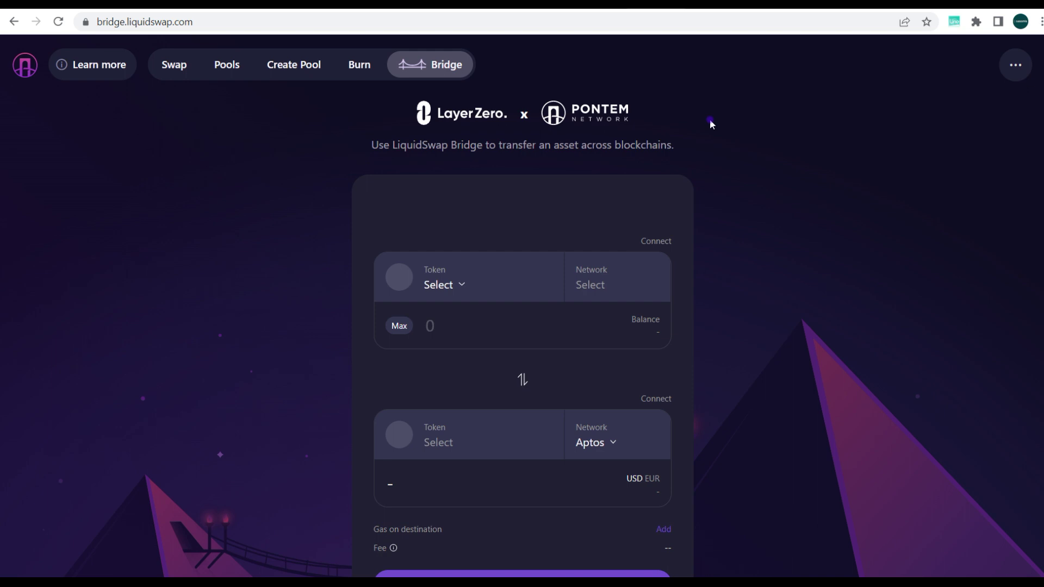
click(977, 21)
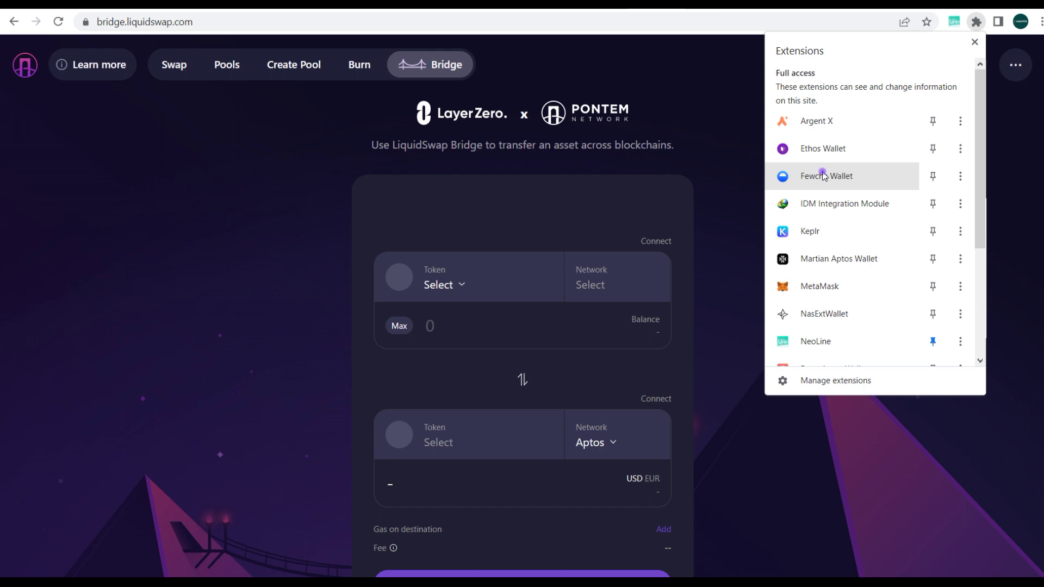
scroll(824, 309, down, 3)
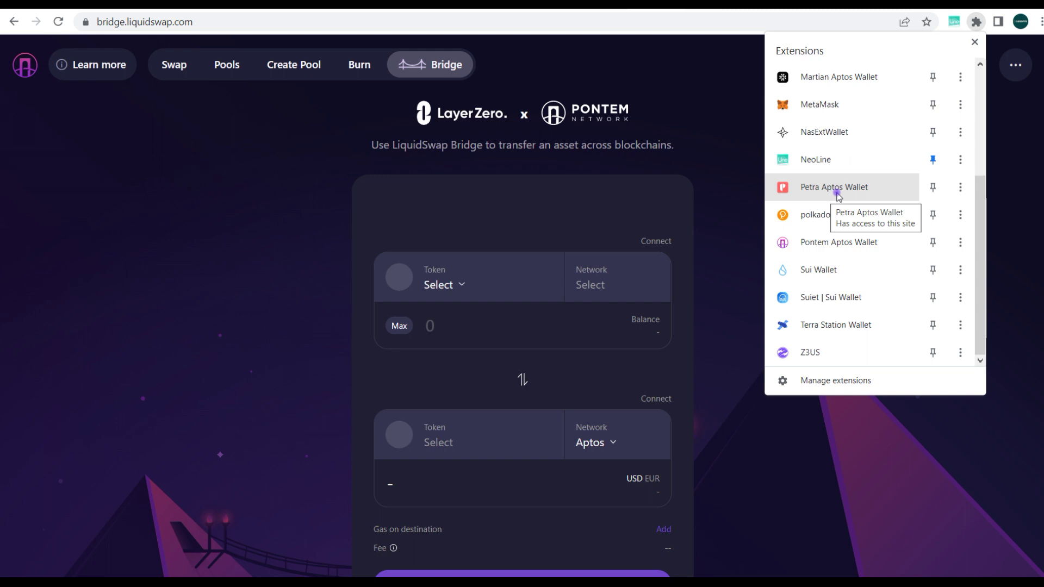
scroll(841, 192, up, 1)
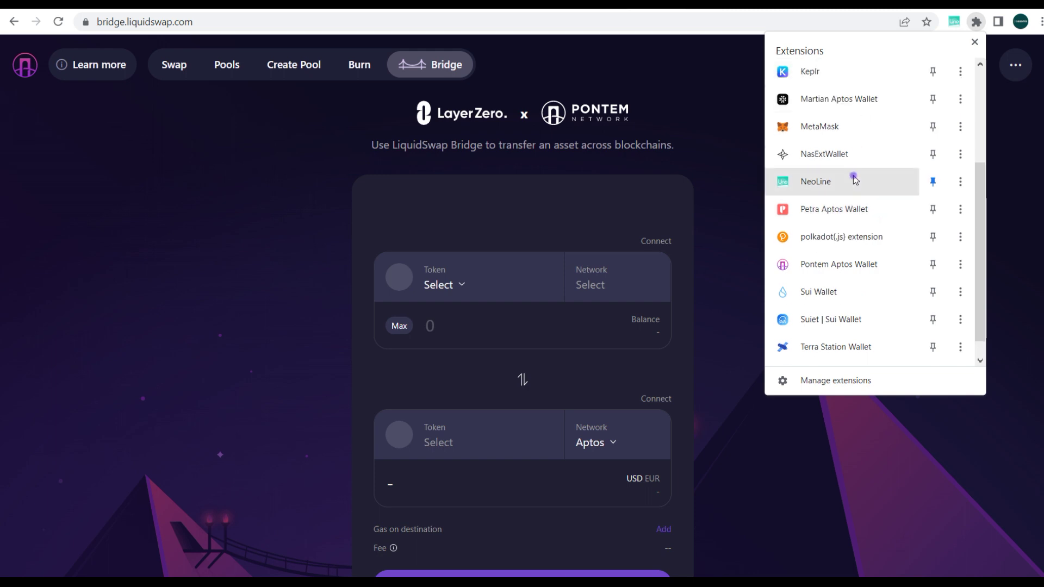
scroll(855, 179, up, 5)
scroll(855, 172, down, 6)
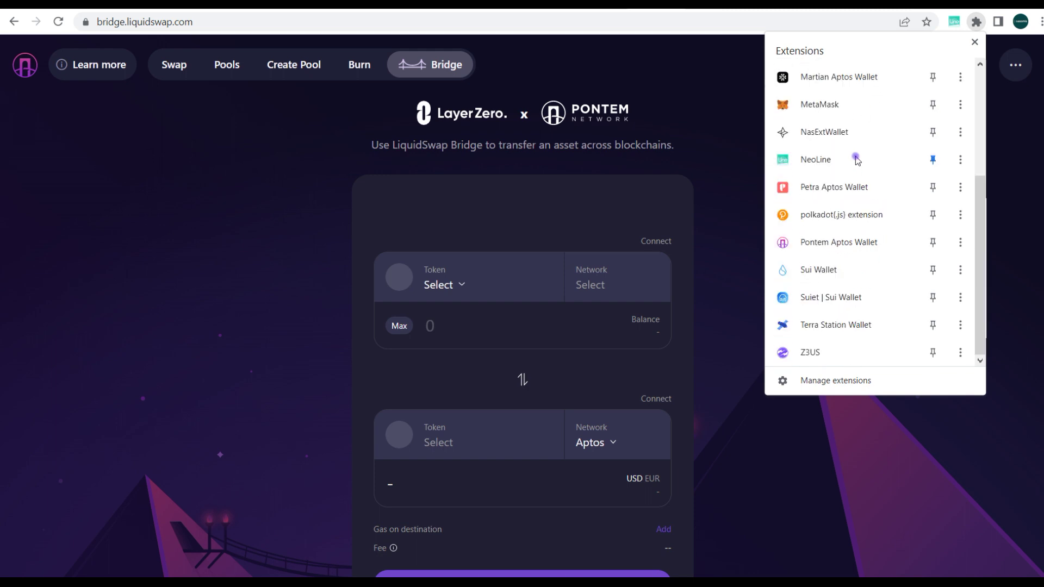
scroll(846, 244, up, 5)
click(846, 242)
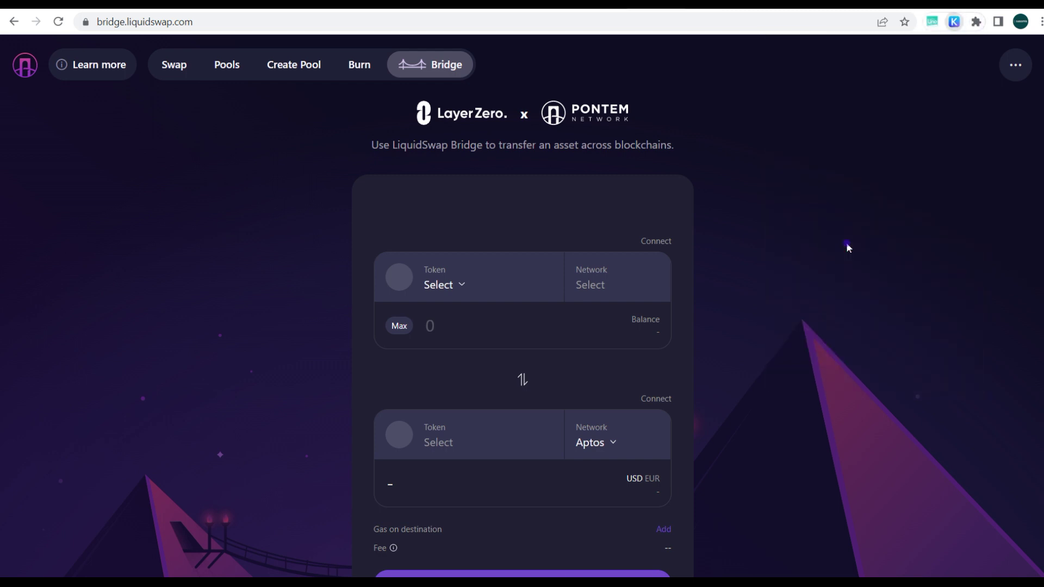
click(974, 26)
click(861, 203)
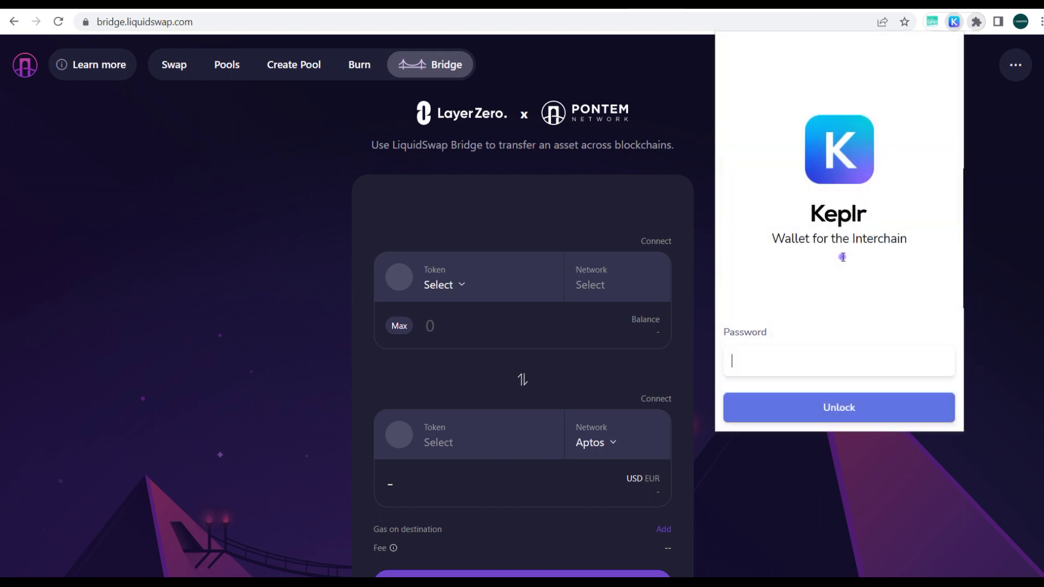
click(976, 23)
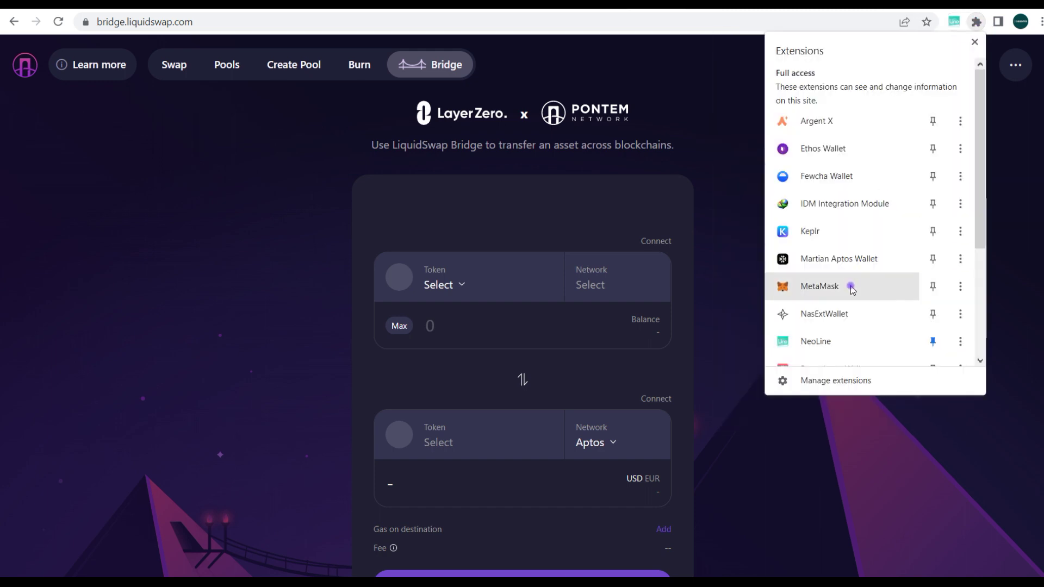
click(732, 250)
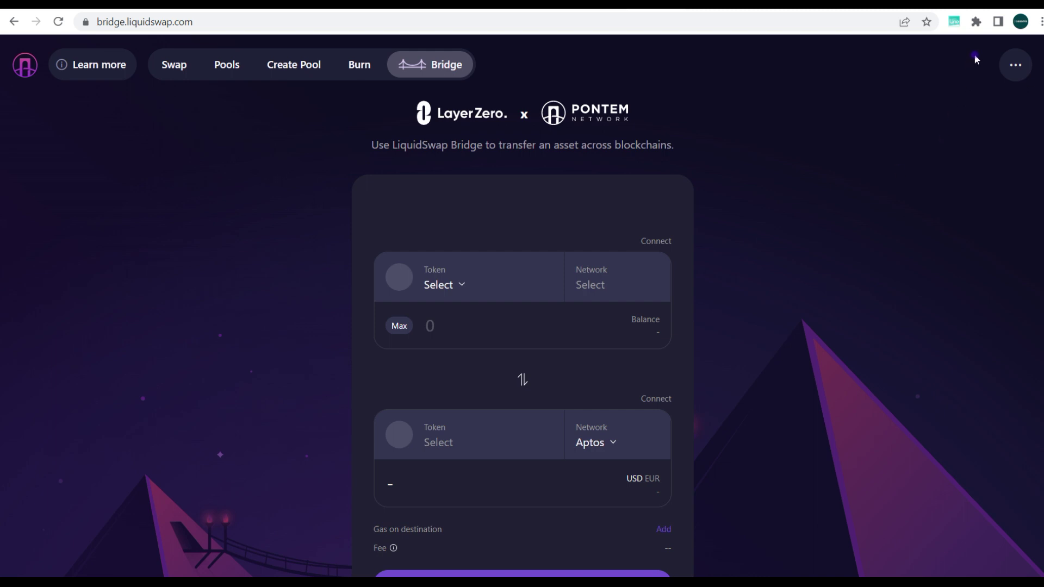
click(976, 22)
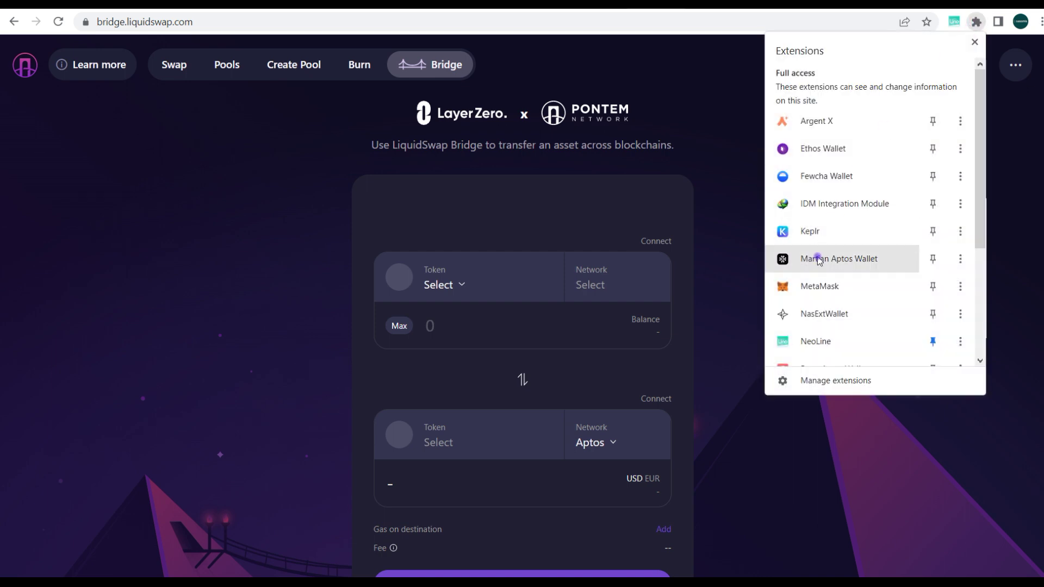
- Check the Martian wallet's 1.99 APT balance, then MetaMask's 0.0068 ETH on Ethereum Mainnet
click(818, 259)
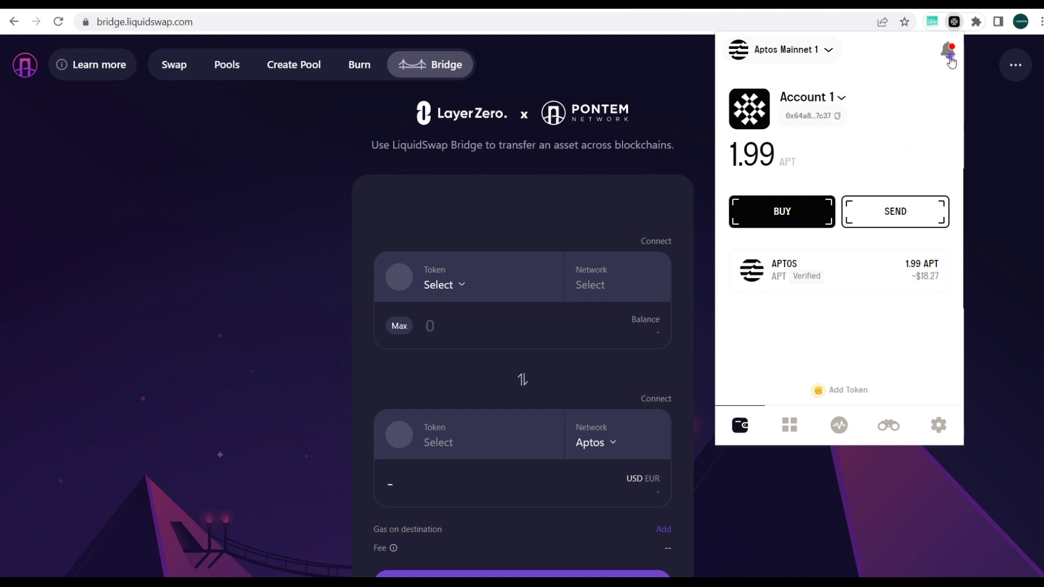
click(981, 25)
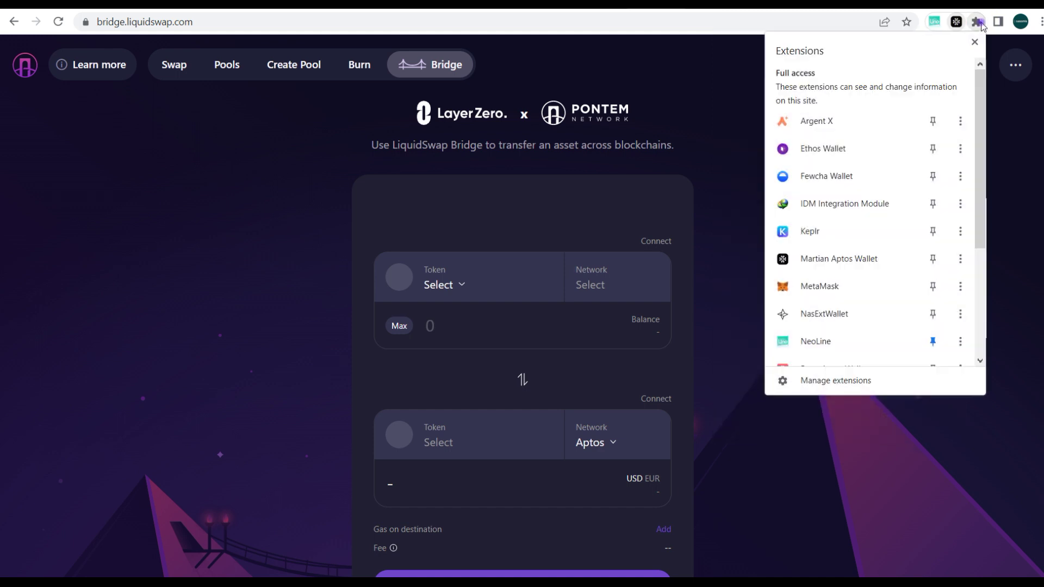
click(816, 290)
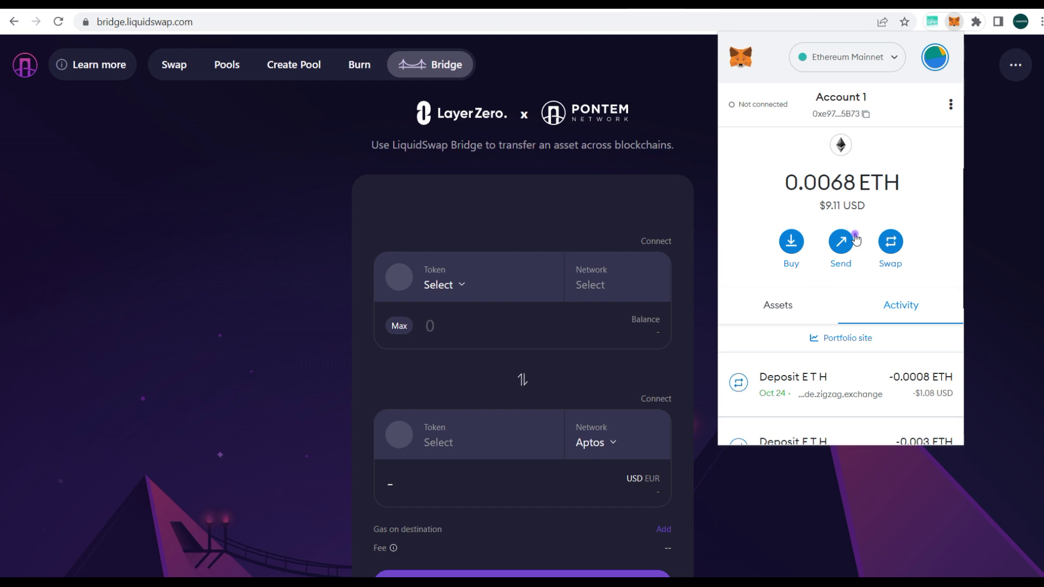
click(677, 152)
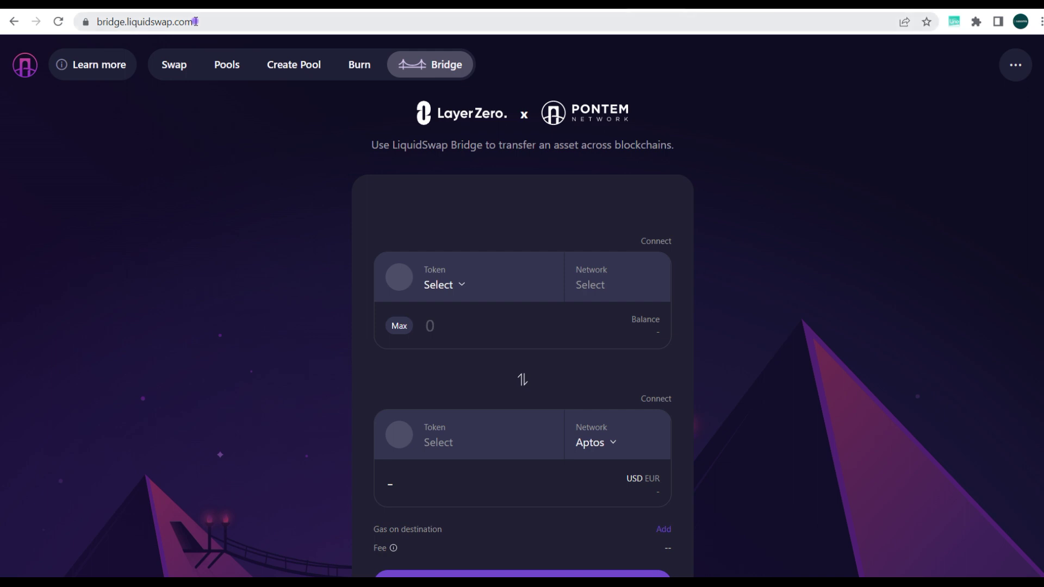
- Connect MetaMask's Account 1 to the bridge as the Ethereum wallet
scroll(720, 306, down, 2)
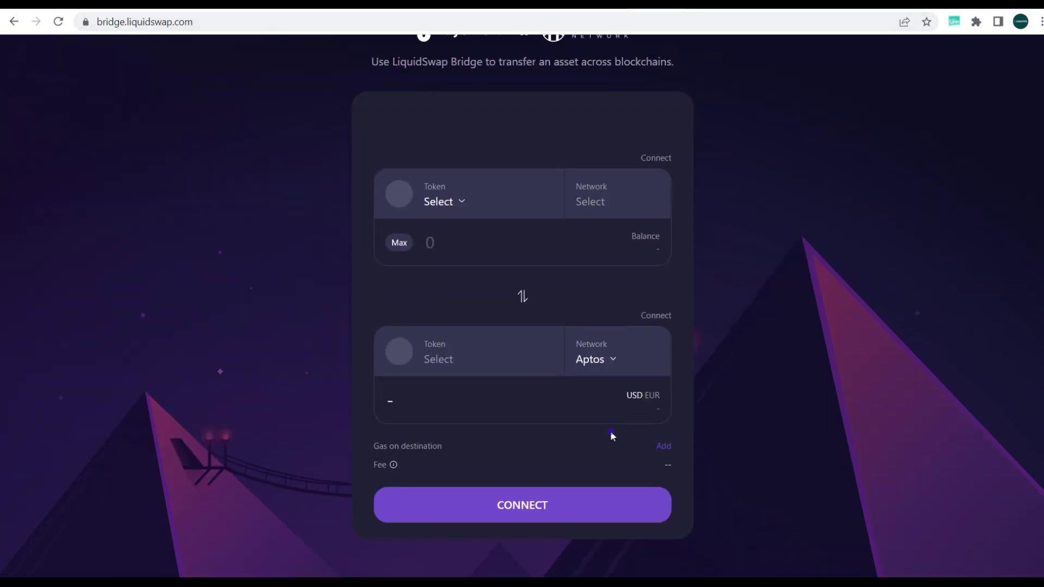
click(536, 505)
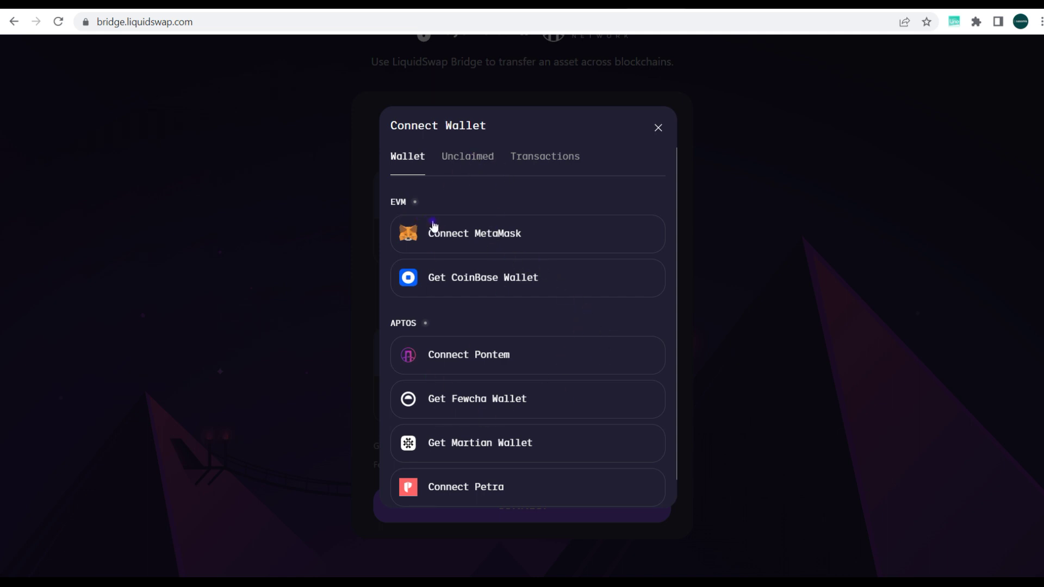
click(486, 247)
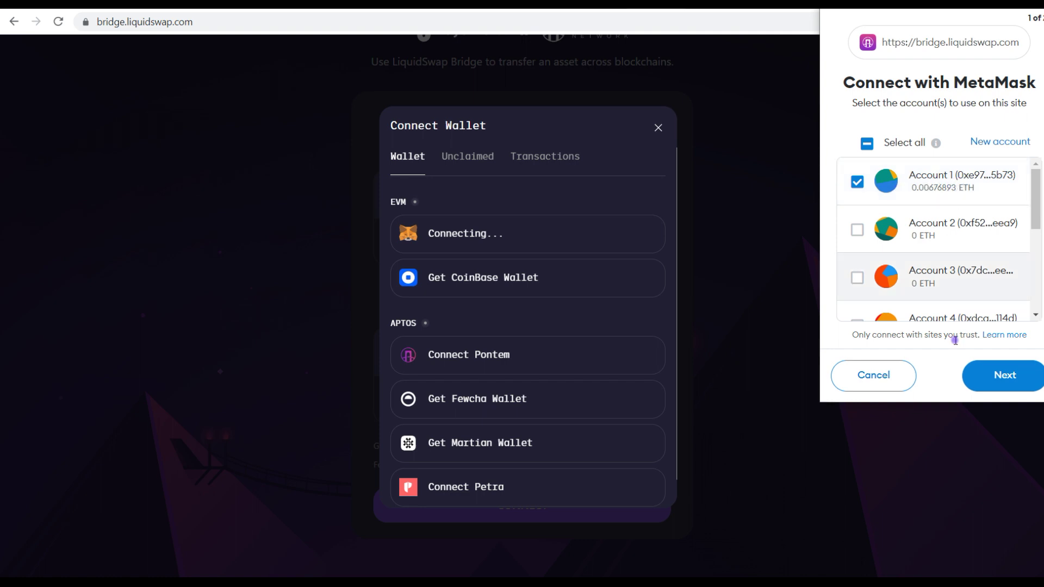
click(995, 377)
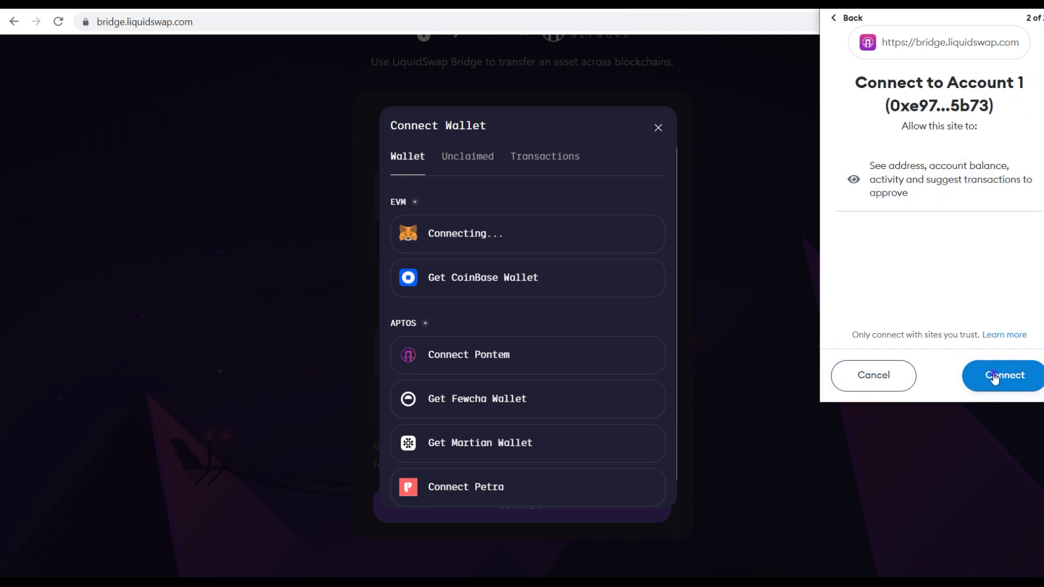
click(992, 375)
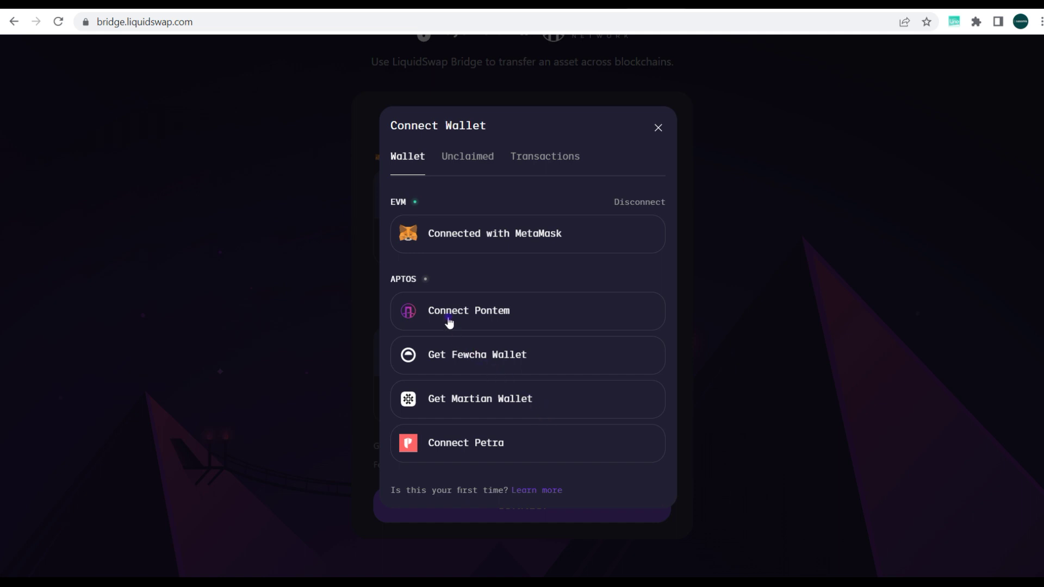
- Connect the Martian wallet as the Aptos destination and approve the bridge's access
click(463, 400)
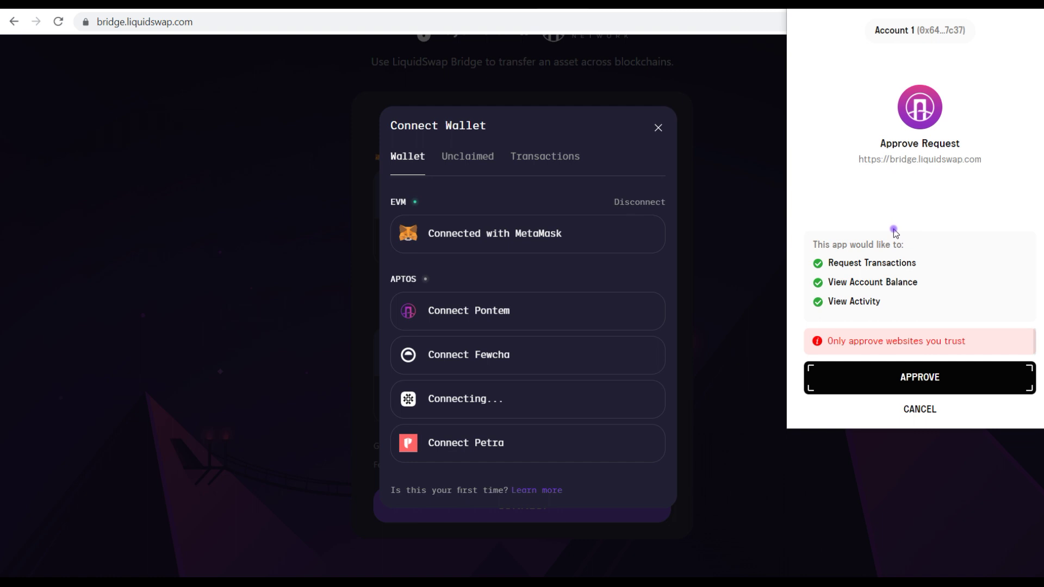
click(896, 382)
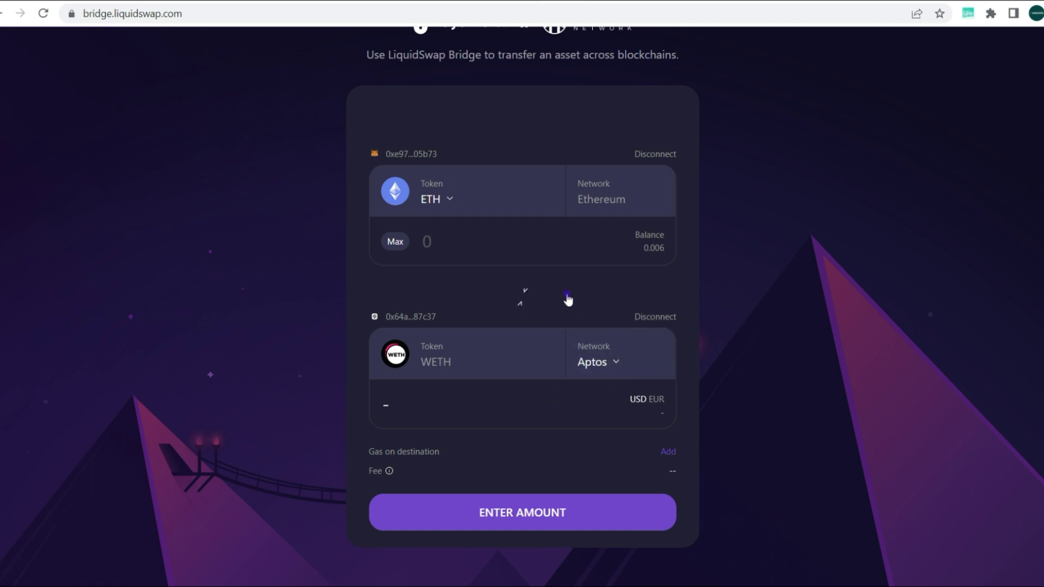
click(450, 208)
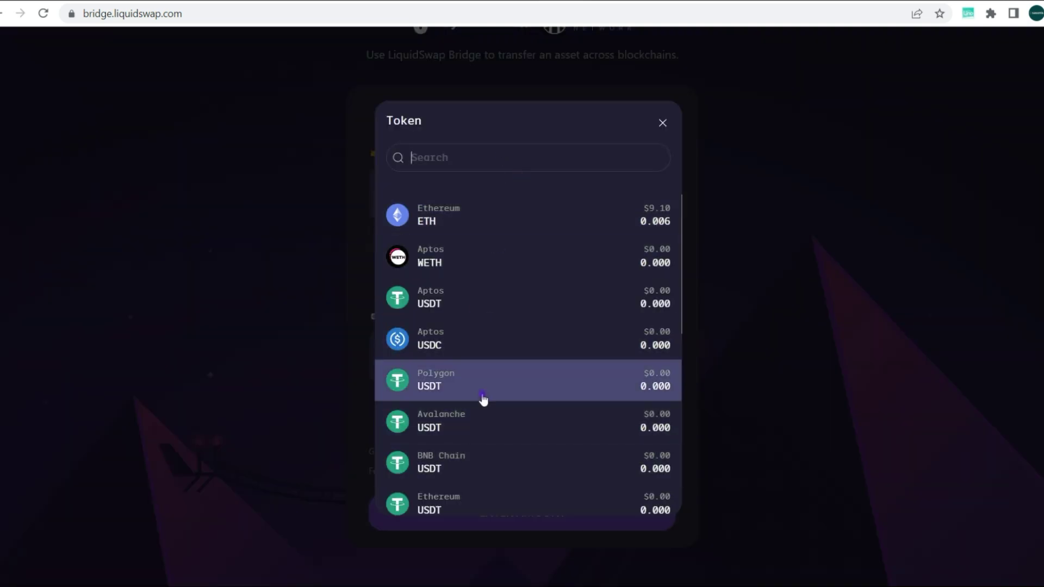
click(491, 221)
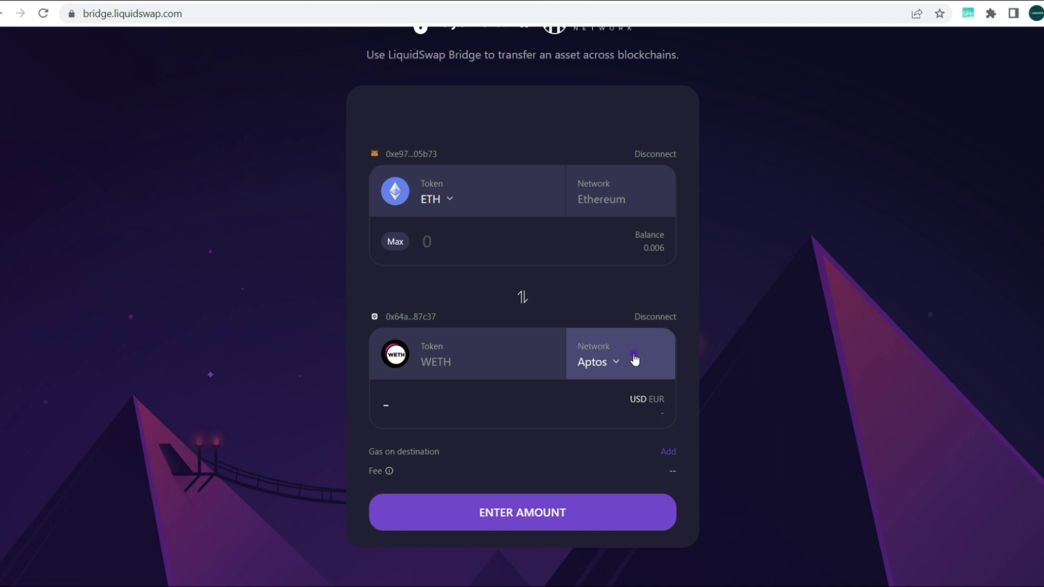
click(618, 362)
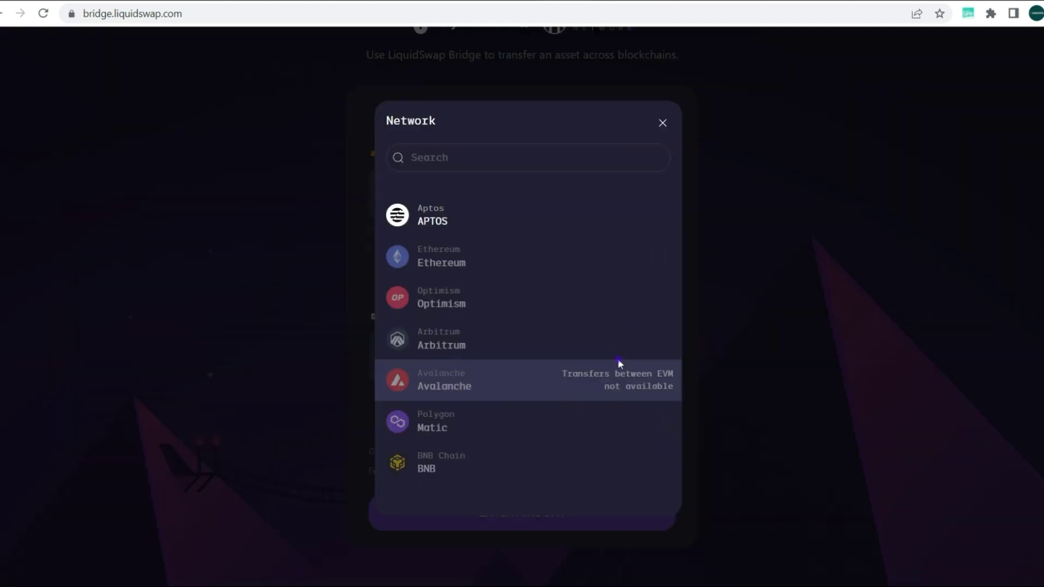
click(663, 125)
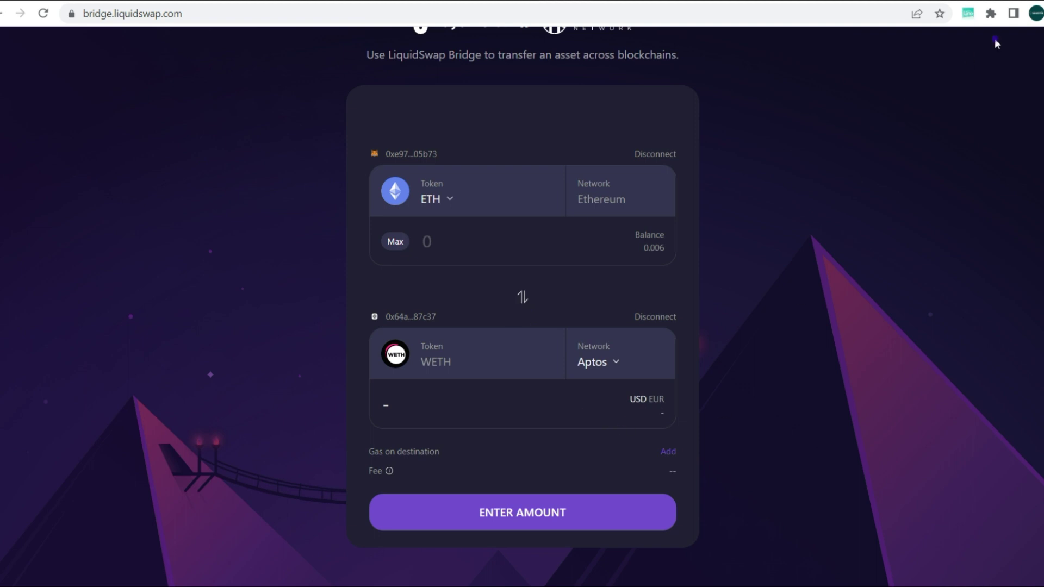
- Register Wrapped Ether (LayerZero) zWETH in Martian, found by searching 'weth', and confirm the fee
click(991, 15)
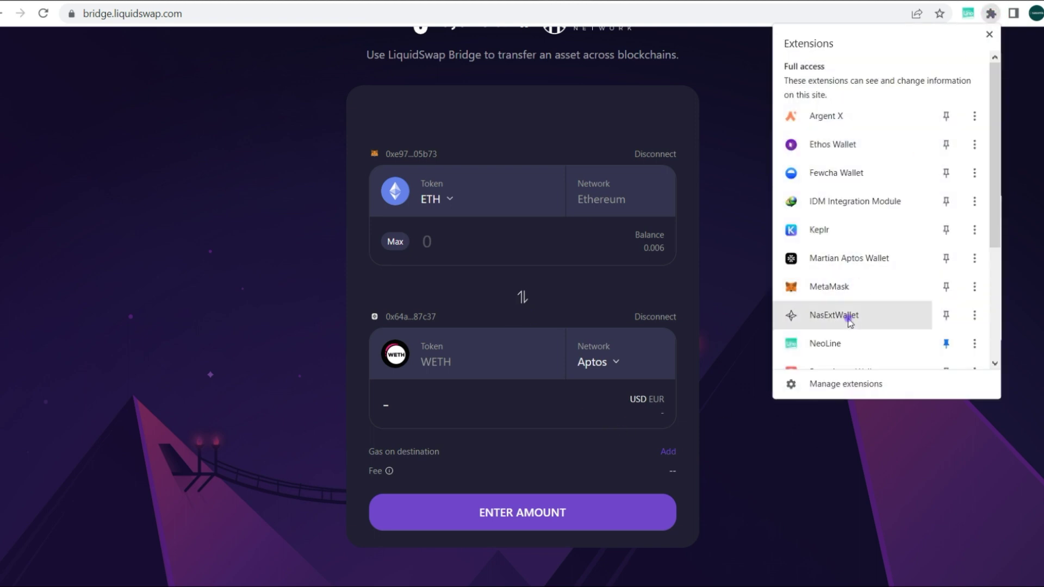
click(821, 261)
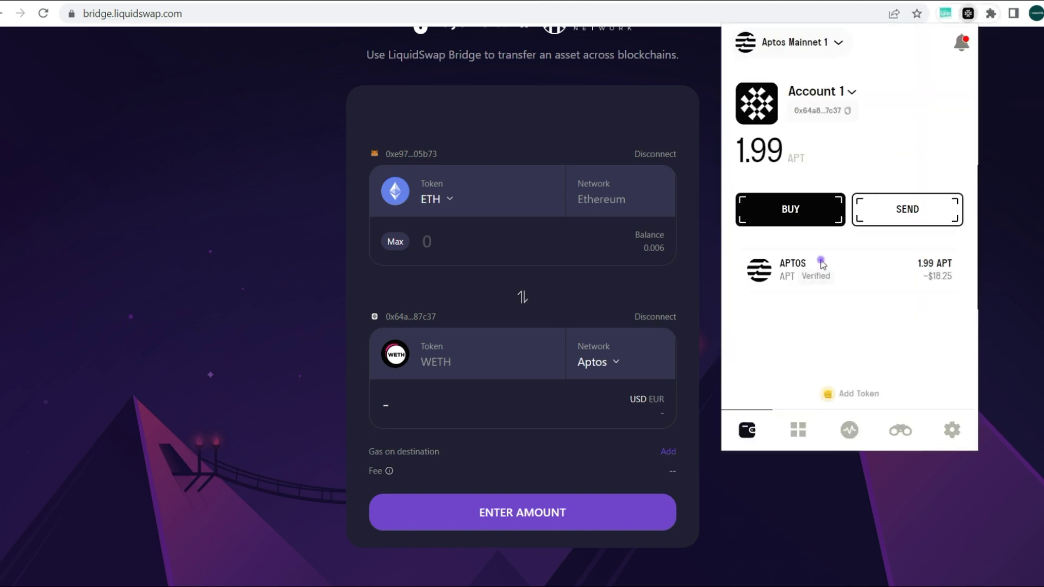
click(832, 397)
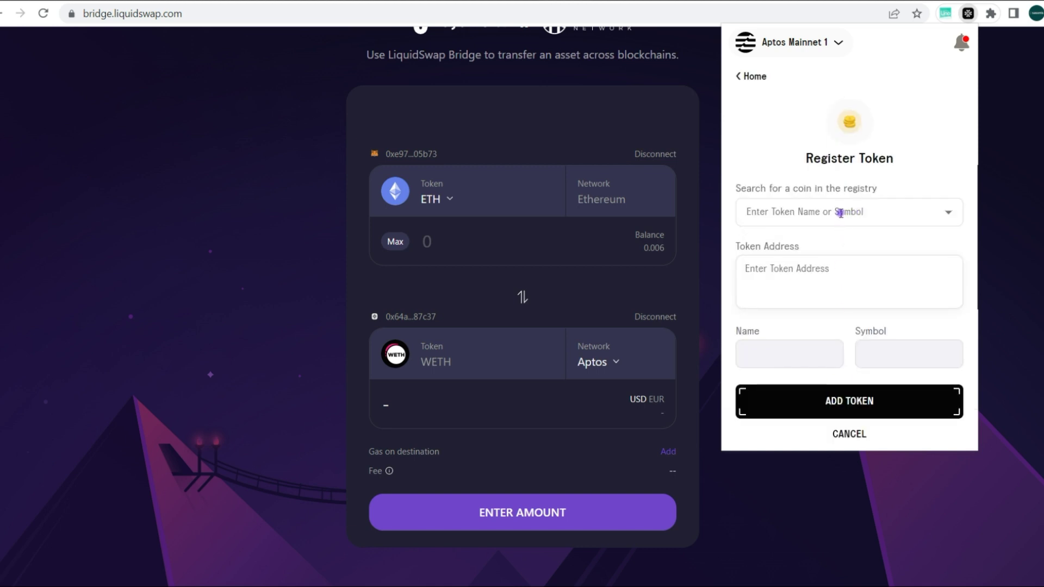
click(840, 213)
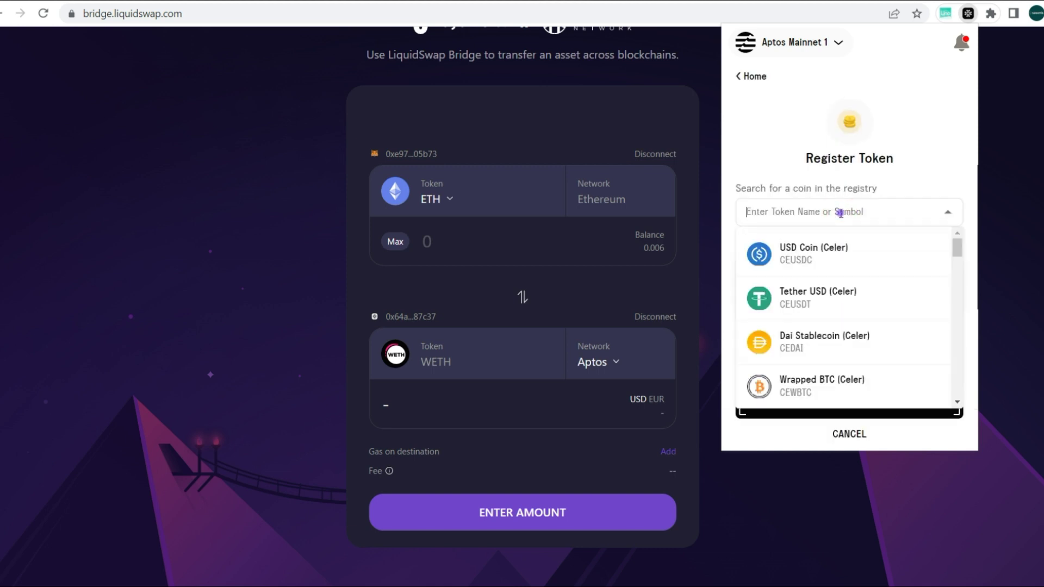
text(weth)
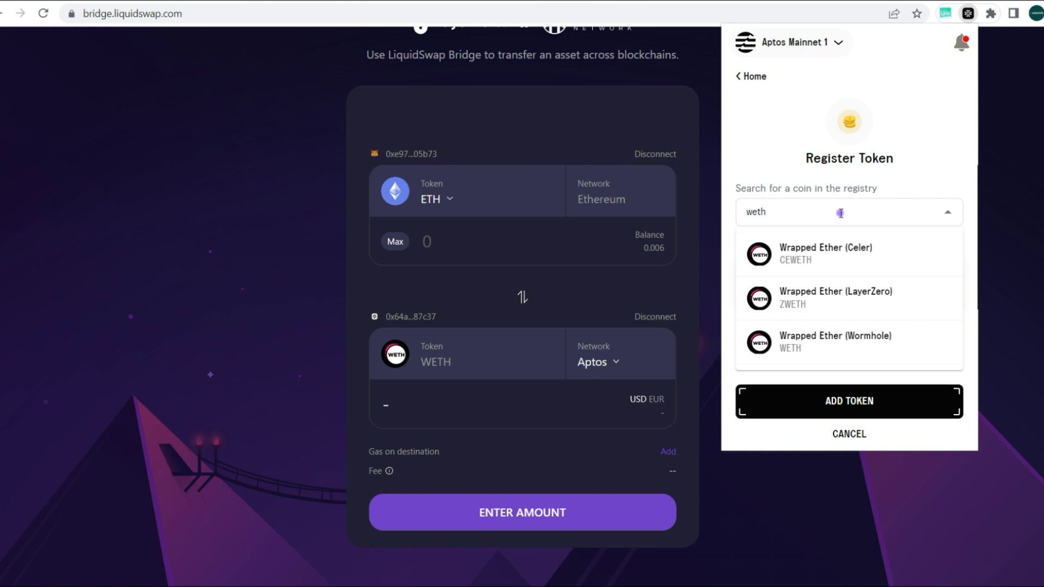
click(825, 304)
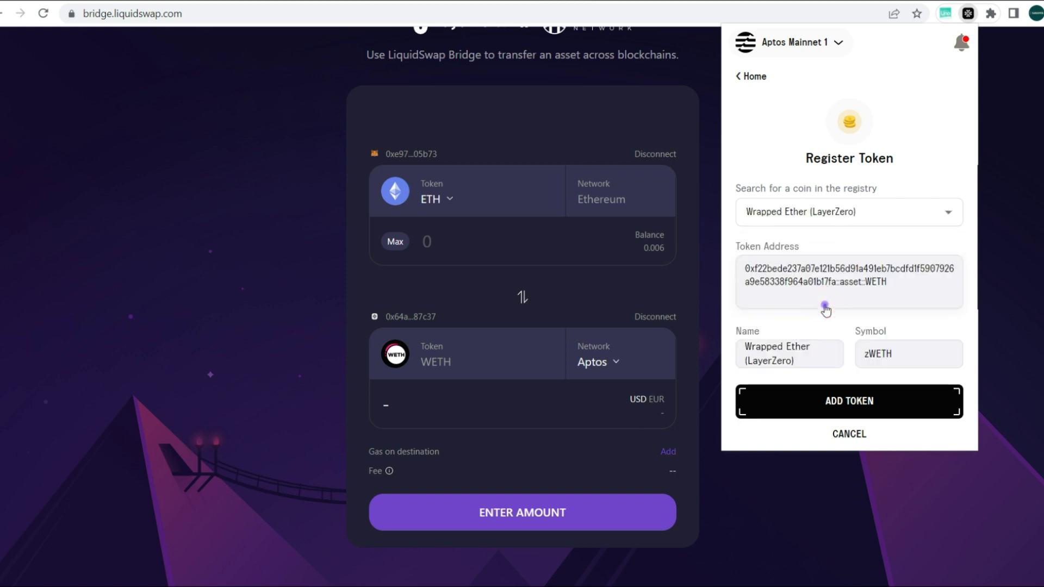
click(835, 409)
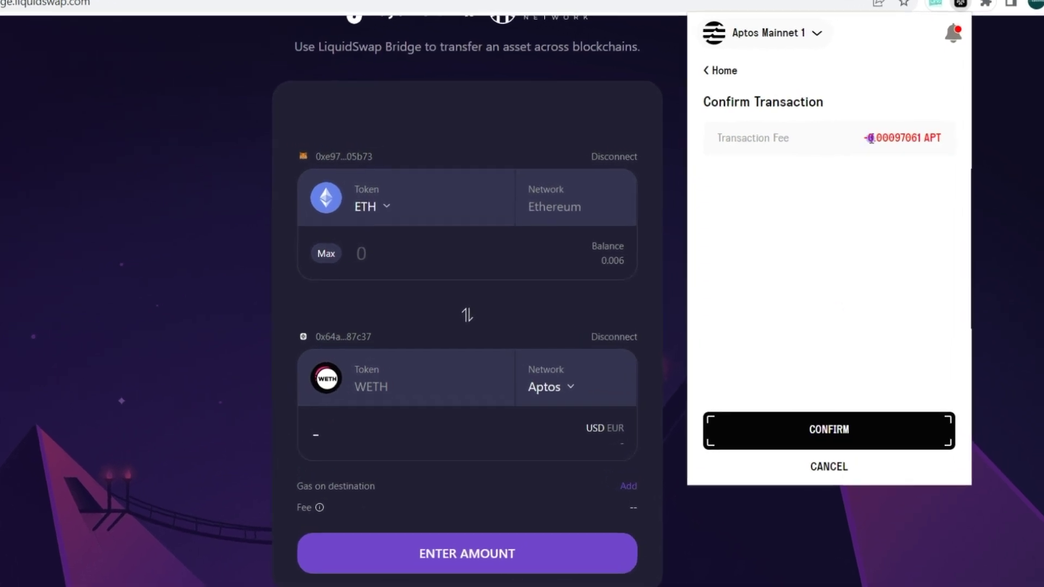
click(764, 435)
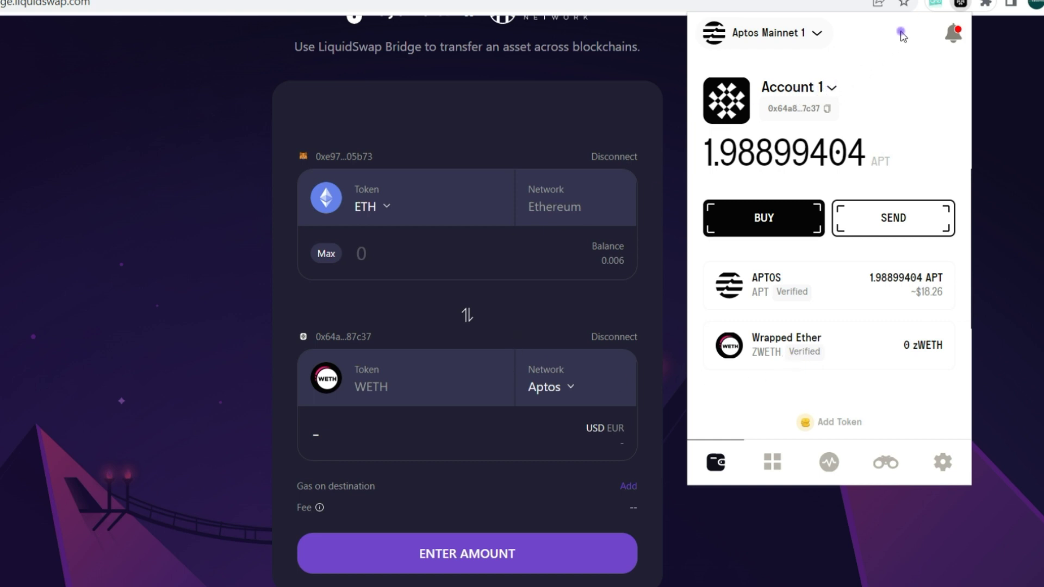
- Enter 0.002 ETH as the bridge amount and start the transfer to Aptos
click(960, 6)
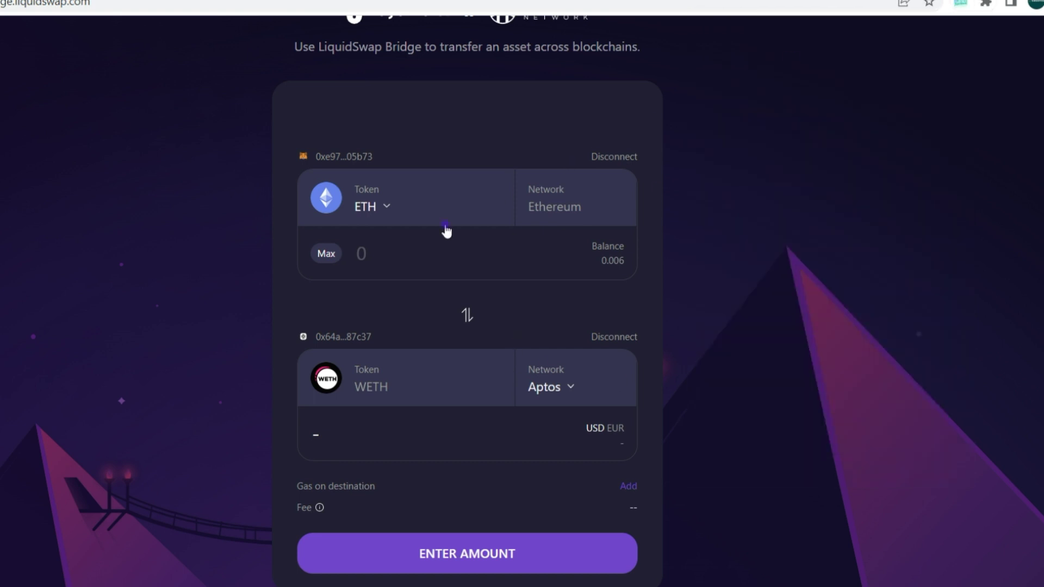
click(360, 256)
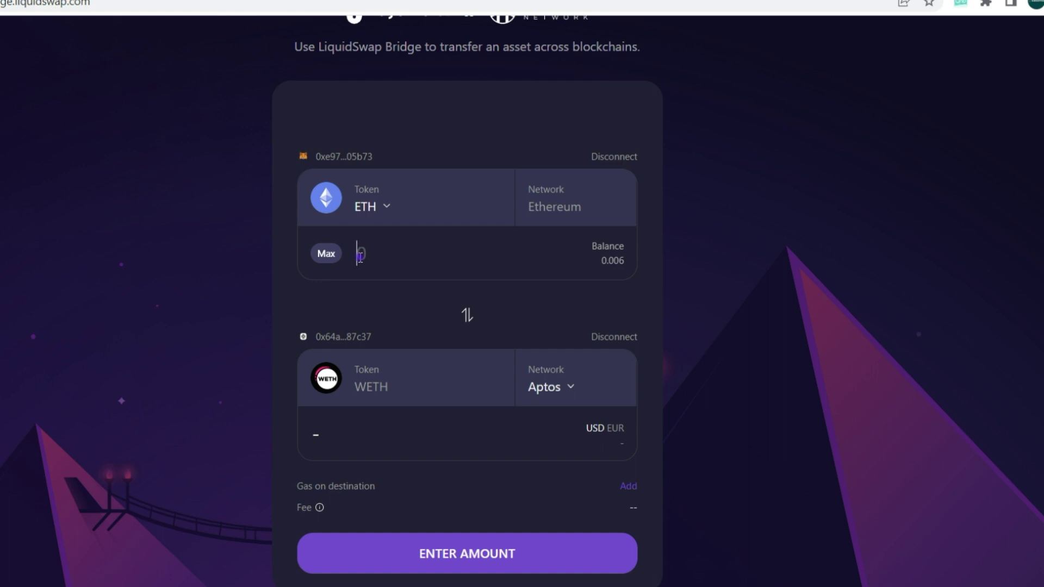
text(0.002)
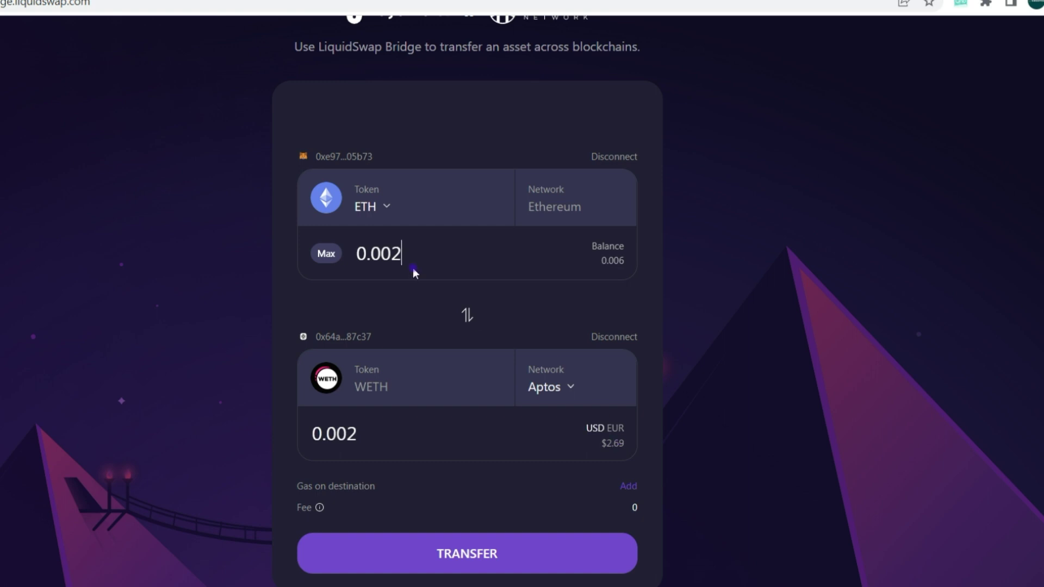
click(471, 552)
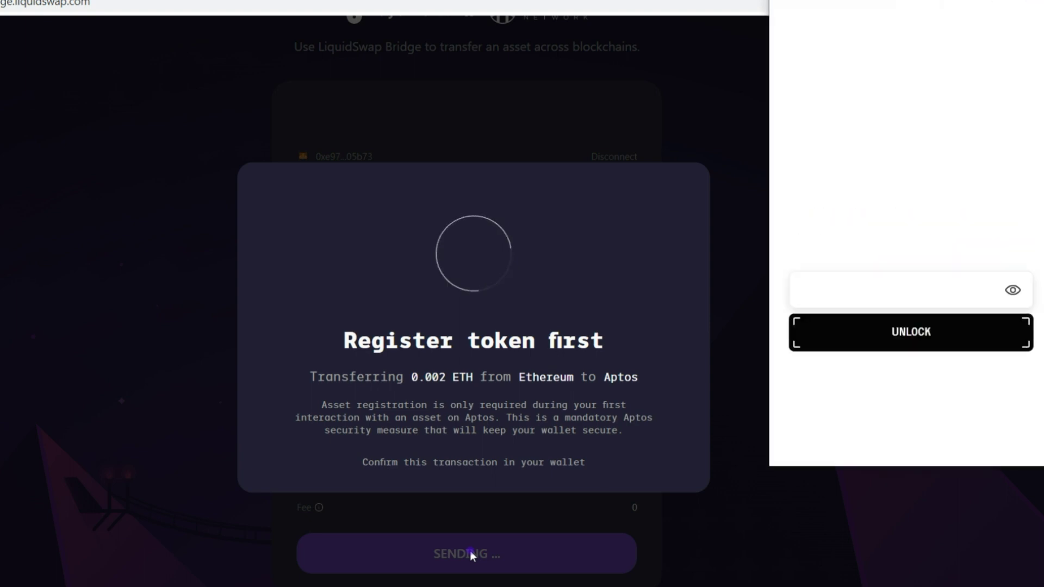
- Approve the Aptos token request, then reject the underfunded 0.002 ETH MetaMask transaction
click(921, 407)
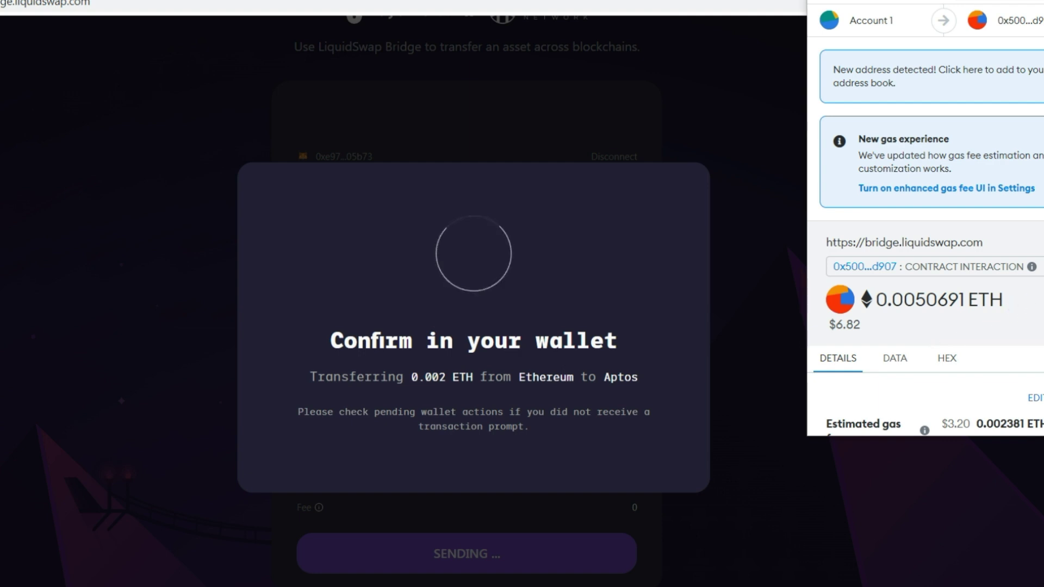
scroll(924, 326, down, 3)
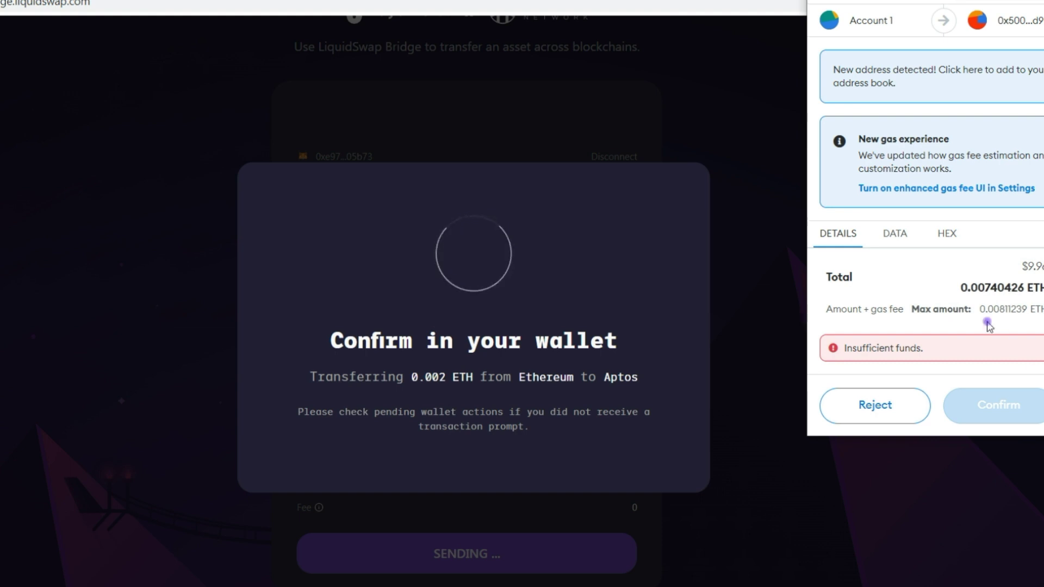
scroll(925, 326, down, 3)
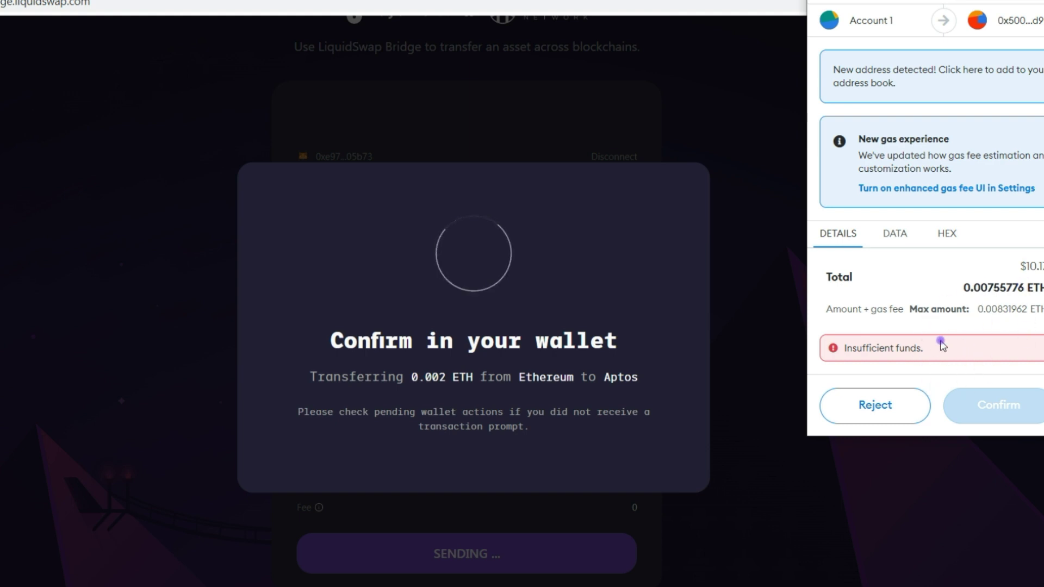
click(891, 419)
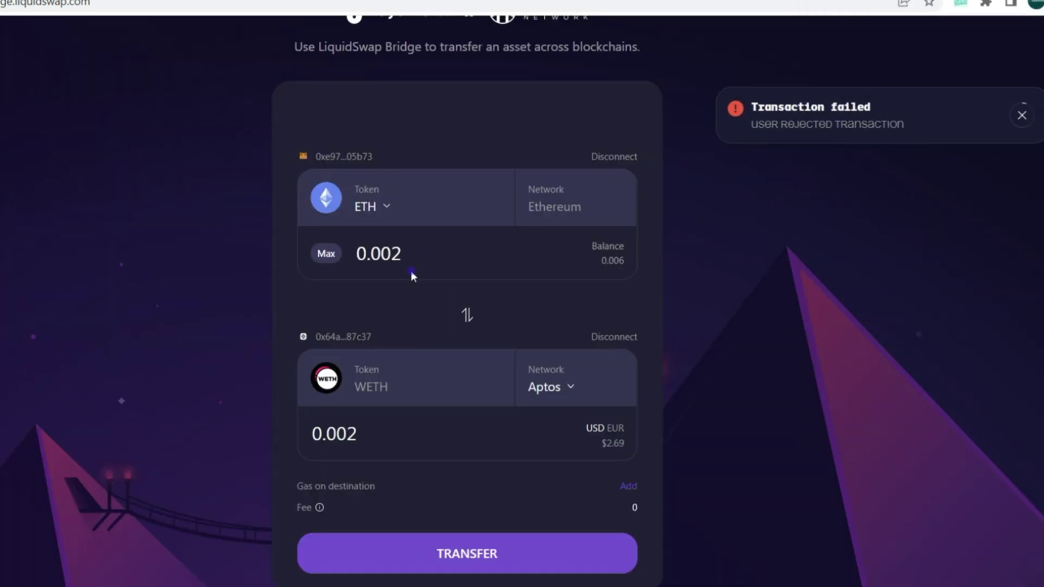
- Lower the bridge amount from 0.002 to 0.001 ETH
click(408, 254)
key(BackSpace)
text(1)
- Start the 0.001 ETH transfer and reject it after MetaMask reports insufficient funds
click(465, 535)
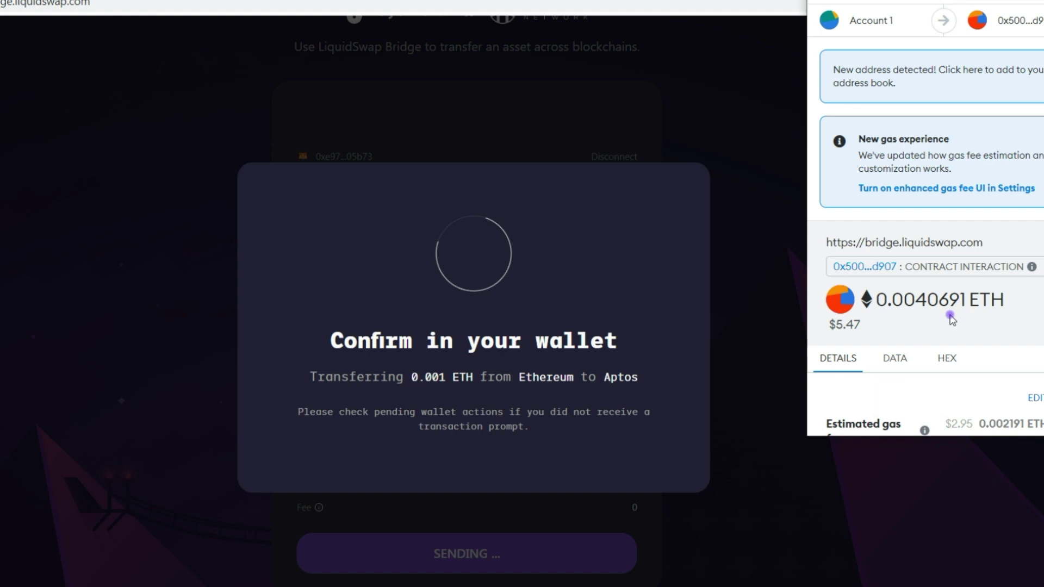
scroll(950, 315, down, 3)
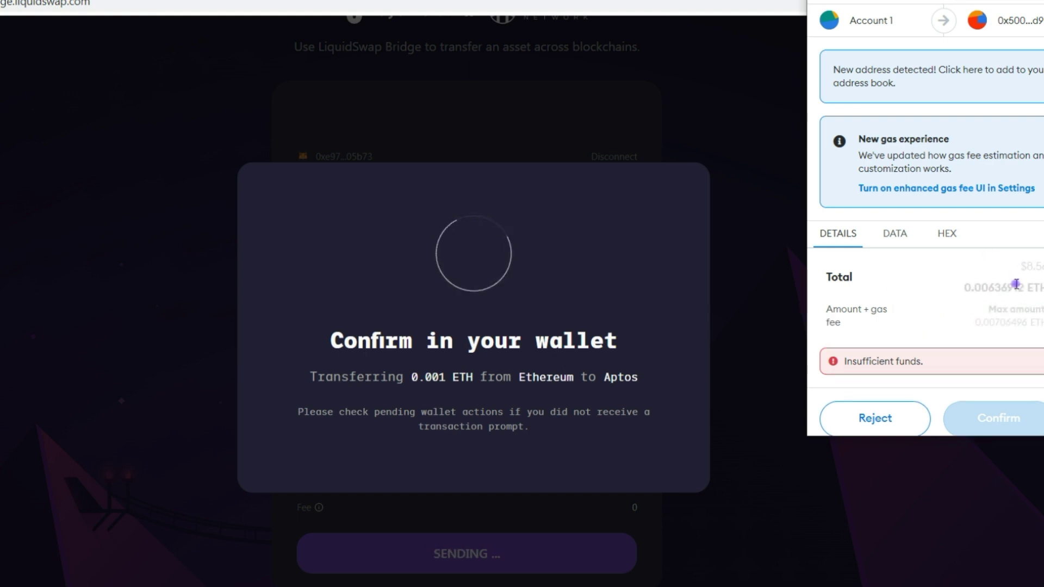
click(865, 415)
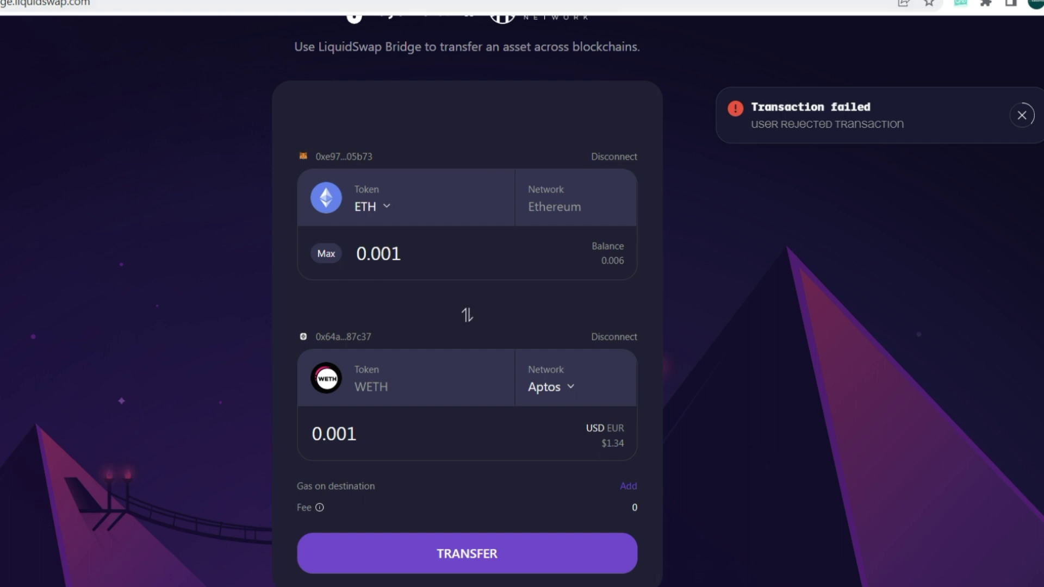
- Set up a 0.01 ETH send in MetaMask from Account 4 to Account 1
click(960, 2)
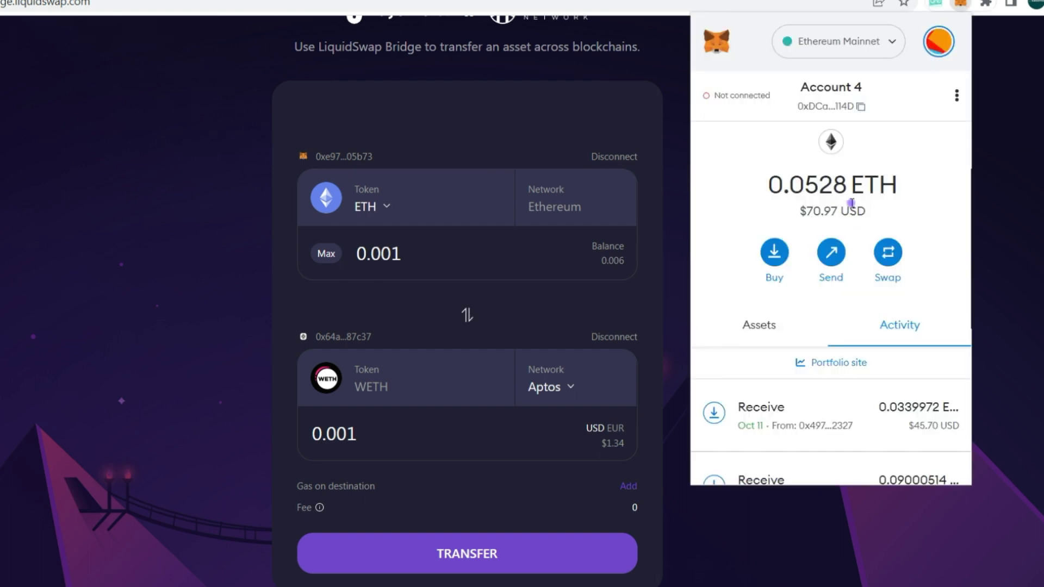
click(836, 267)
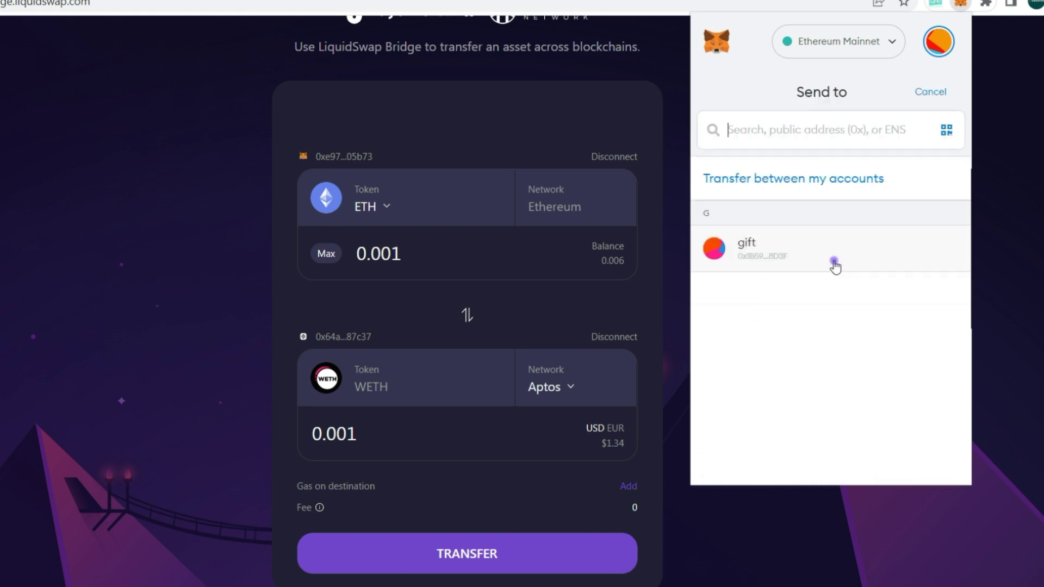
click(783, 121)
click(774, 180)
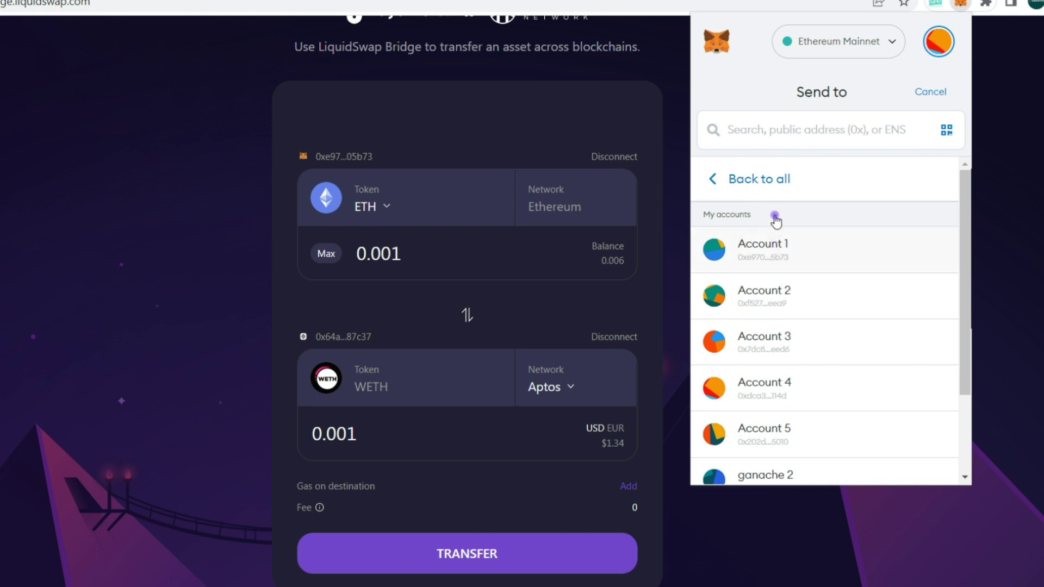
click(780, 131)
key(ctrl+v)
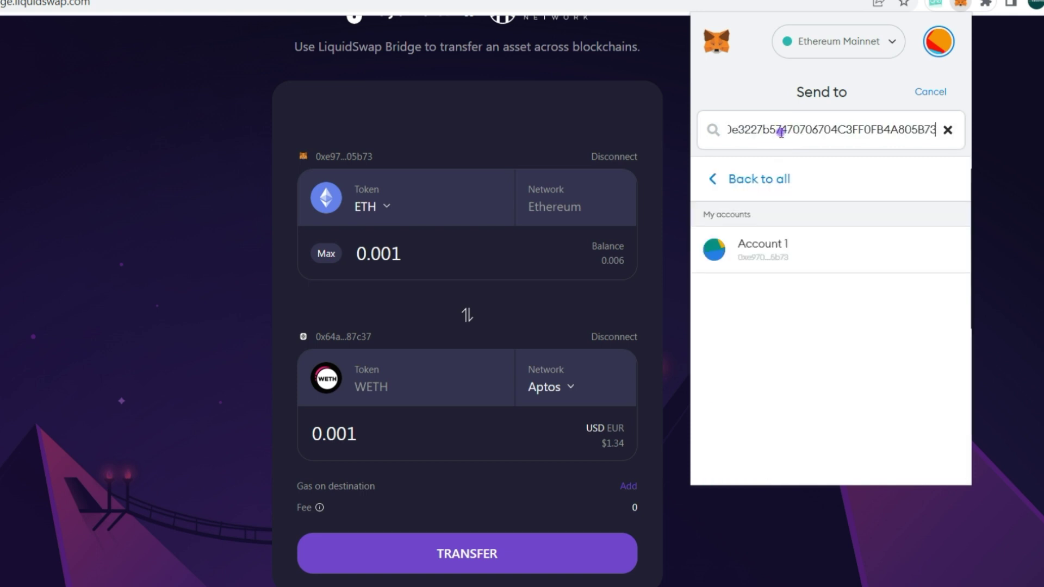
click(776, 254)
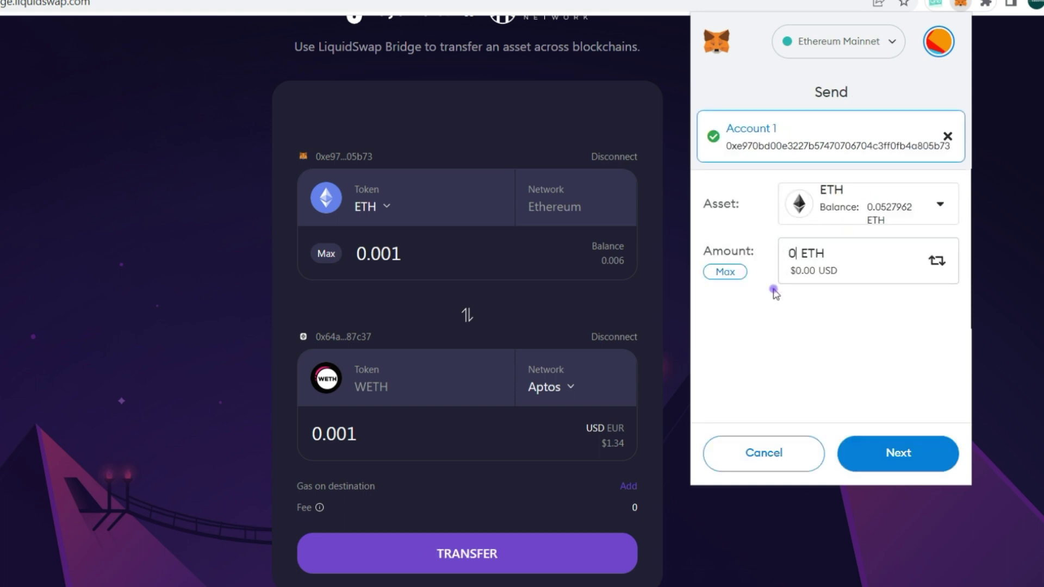
text(.01)
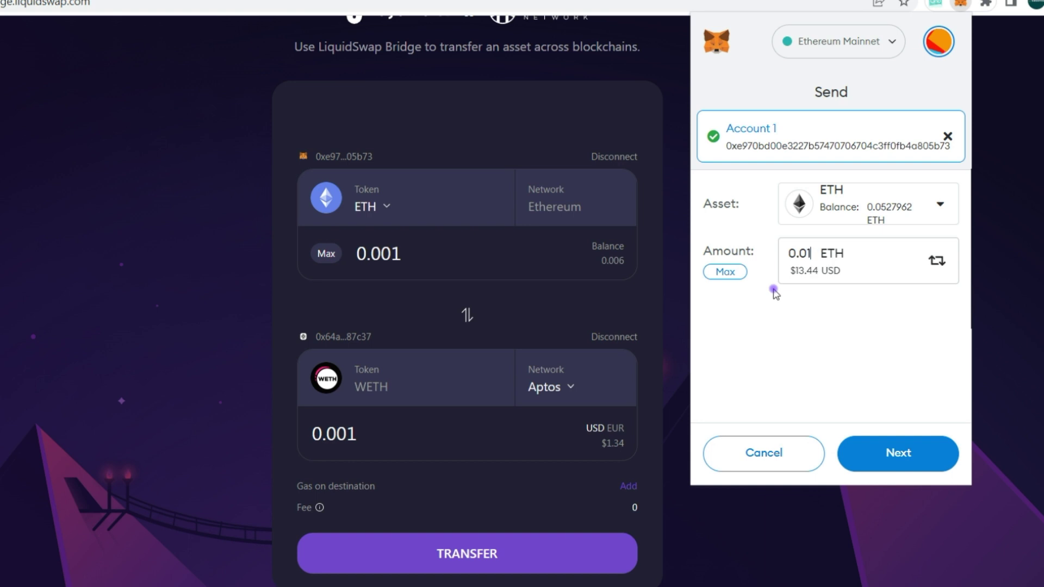
- Review and confirm the 0.01 ETH send to Account 1
click(902, 457)
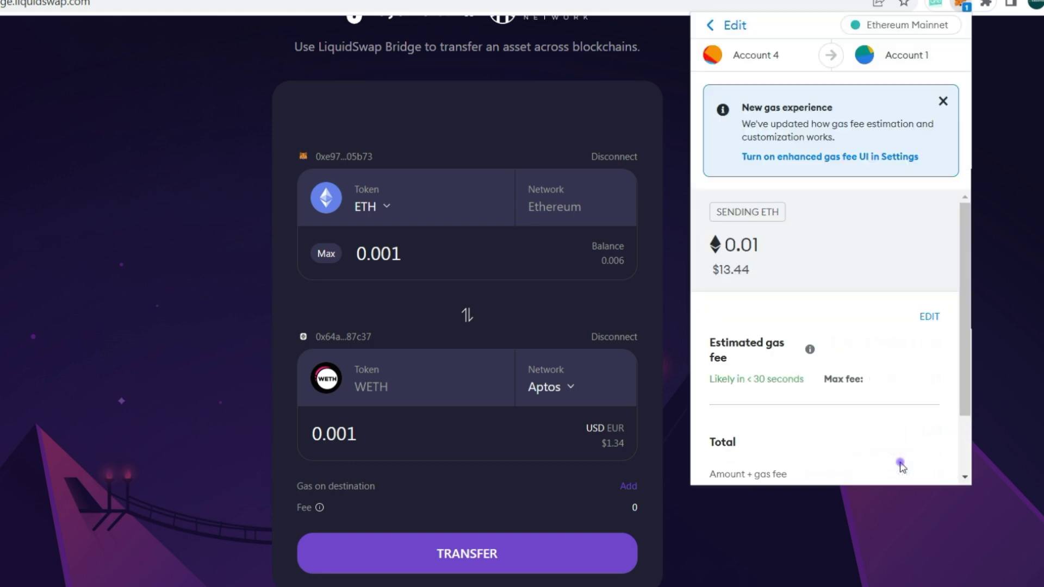
scroll(867, 385, down, 2)
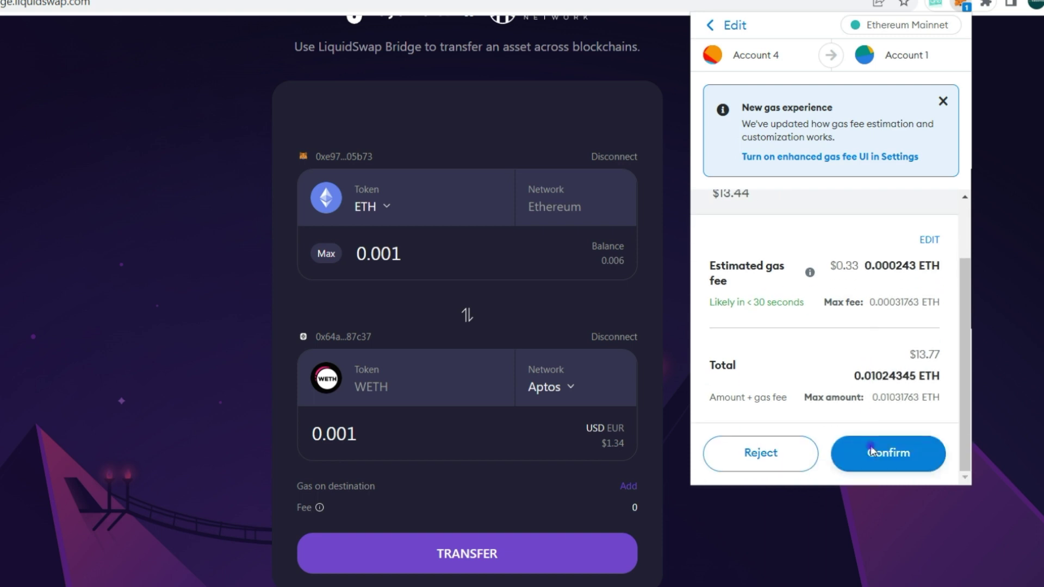
mouse_move(809, 275)
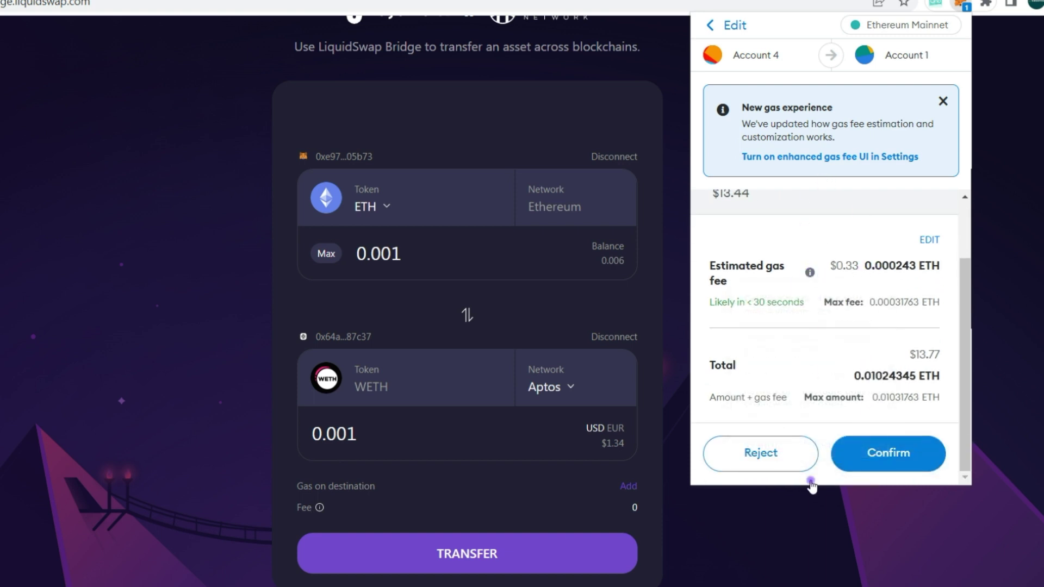
click(868, 455)
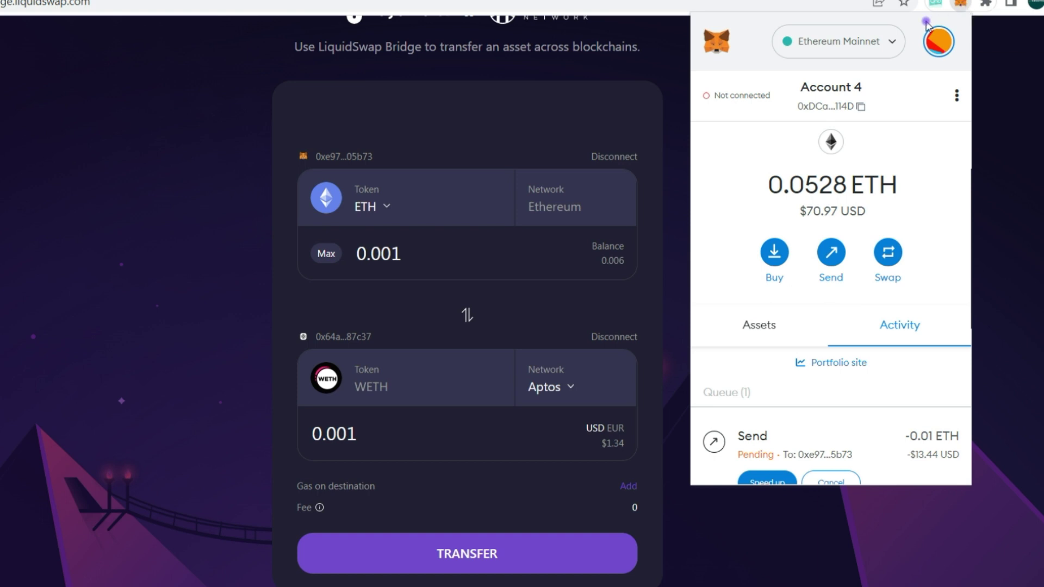
- Switch MetaMask to Account 1, showing 0.0168 ETH, and close the wallet popup
click(936, 47)
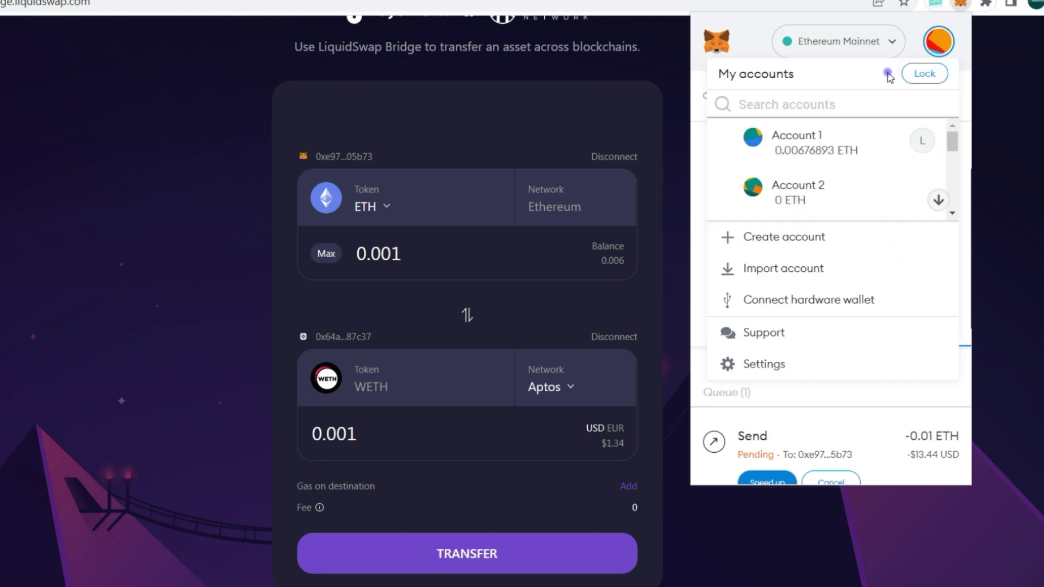
click(818, 151)
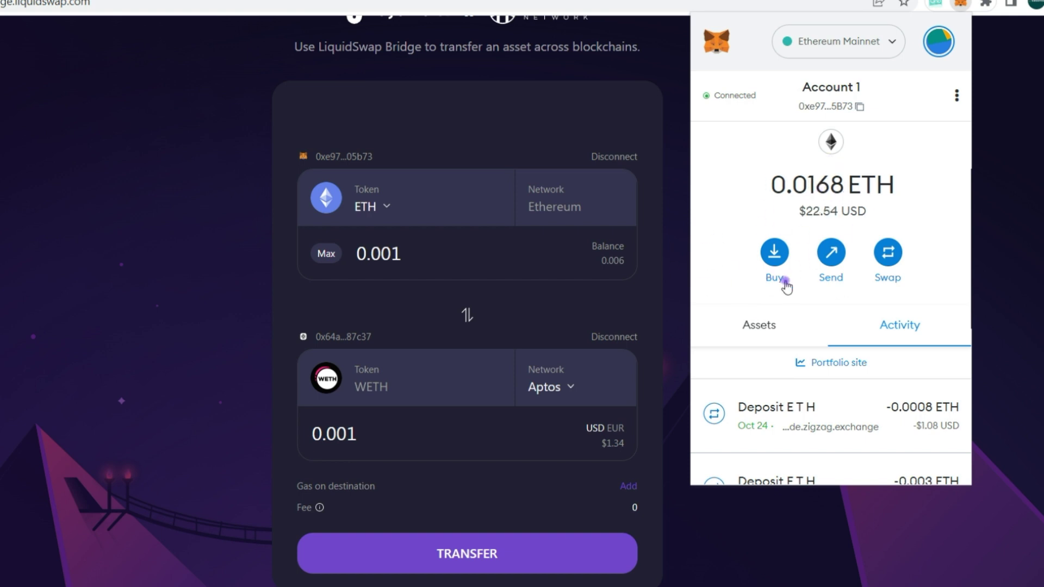
click(965, 5)
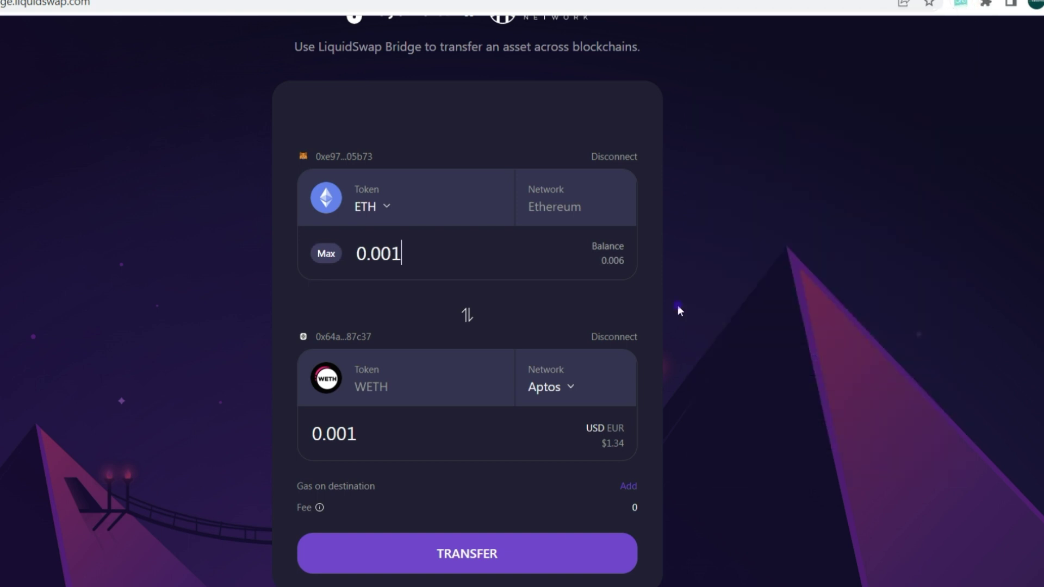
- Change the ETH amount from 0.001 to 0.003 and start the transfer to Aptos
key(BackSpace)
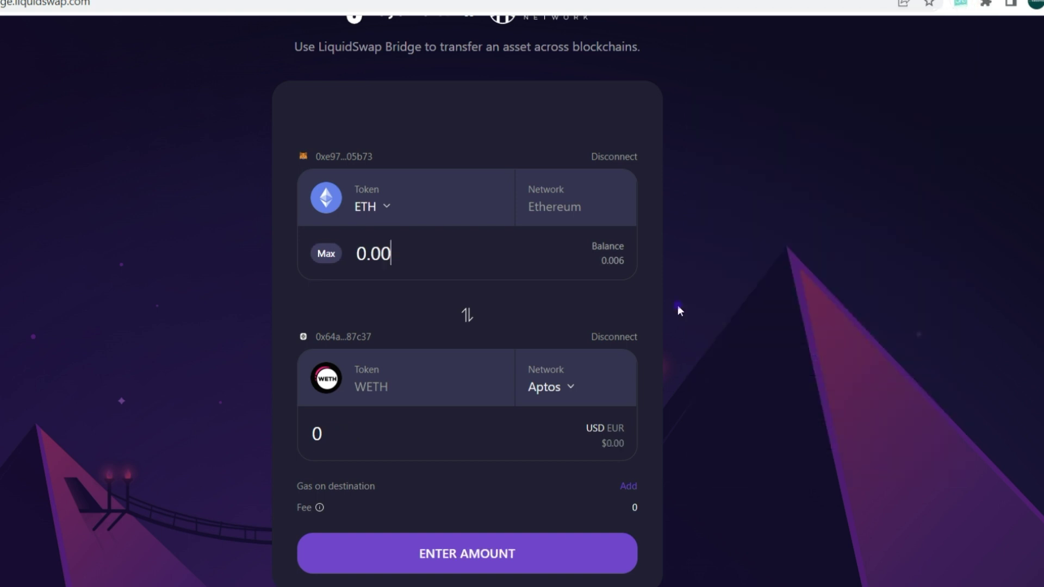
text(3)
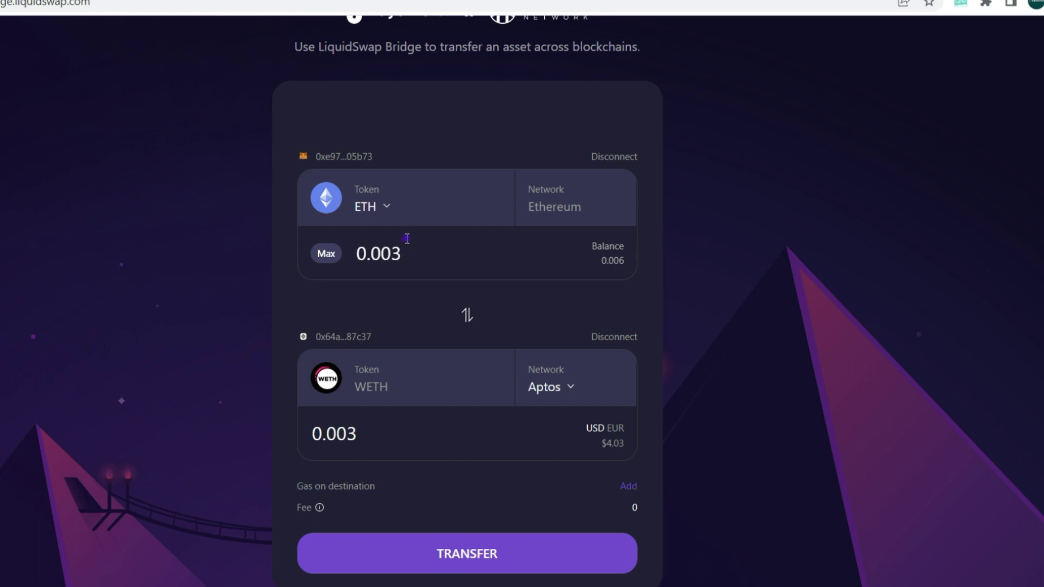
click(466, 548)
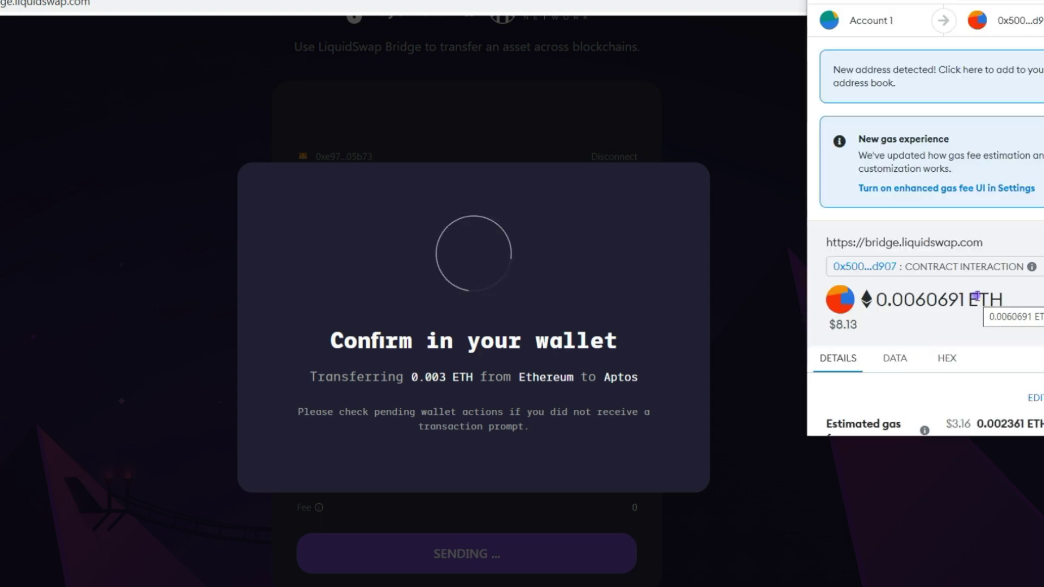
- Review the gas fee and total in MetaMask, then confirm the 0.003 ETH bridge transaction
scroll(924, 326, down, 2)
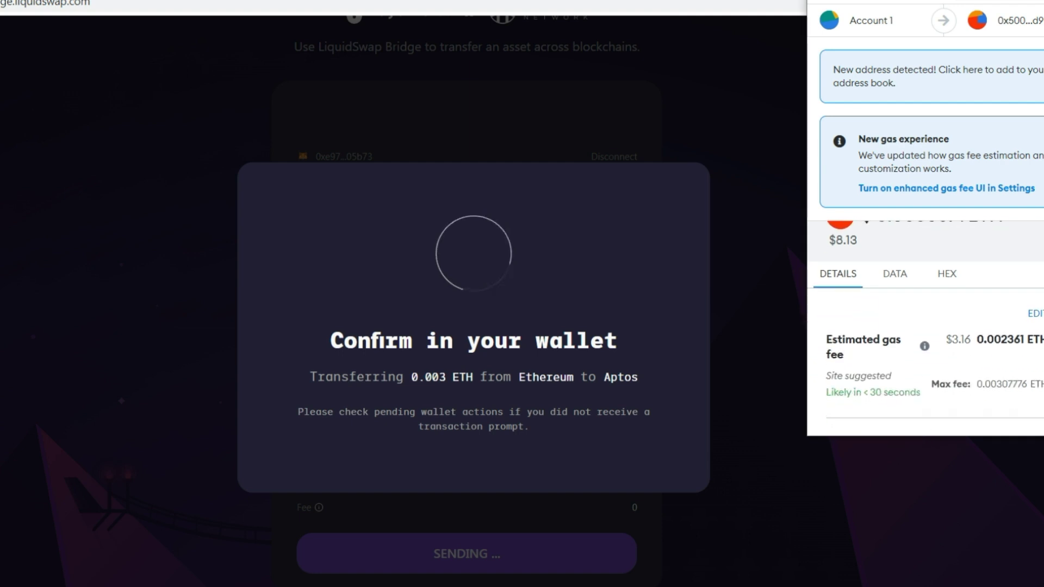
scroll(924, 327, down, 5)
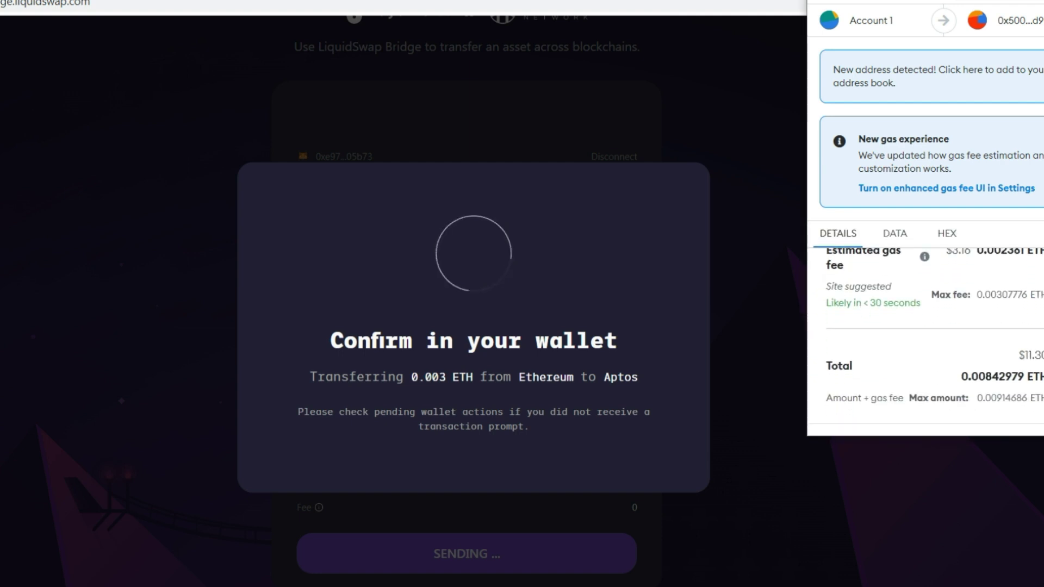
scroll(924, 326, up, 5)
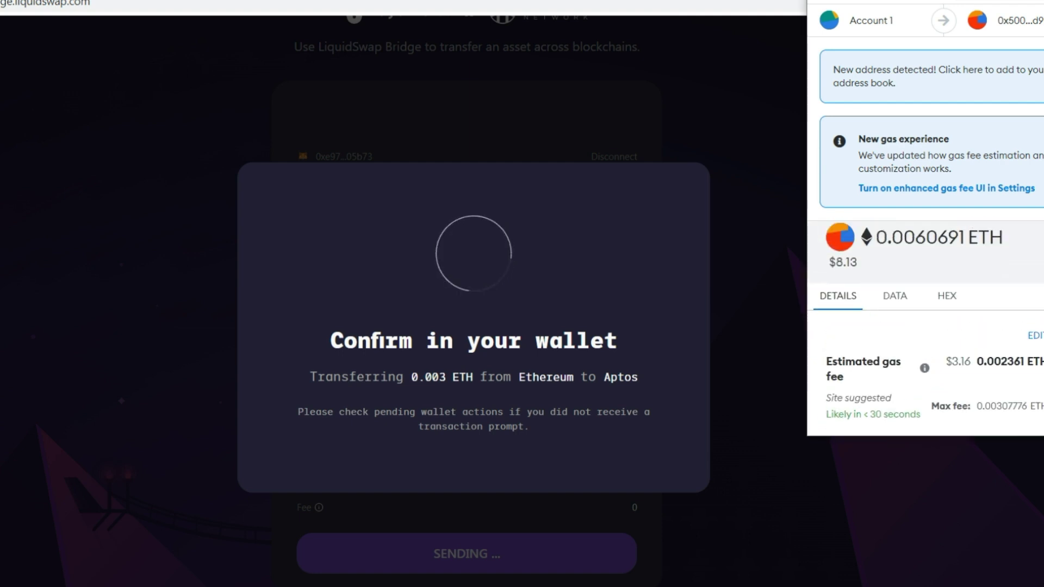
scroll(925, 326, down, 3)
scroll(925, 326, down, 2)
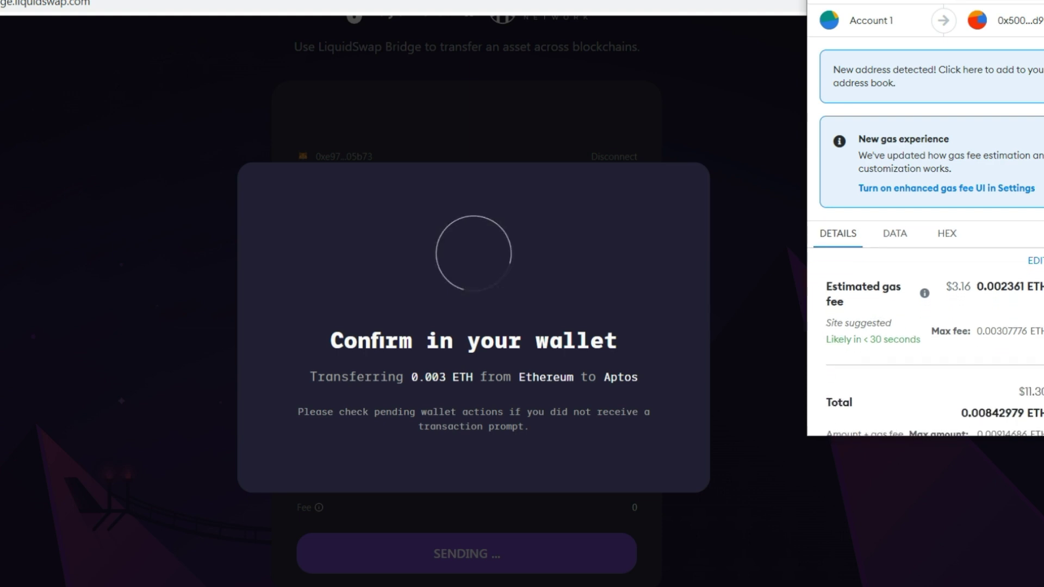
scroll(925, 326, down, 3)
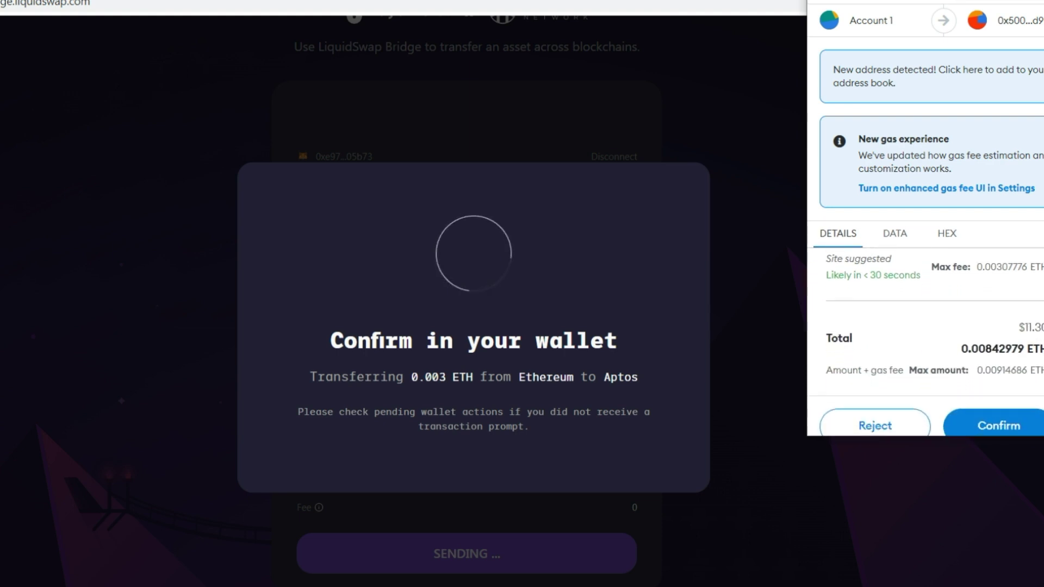
scroll(924, 327, down, 1)
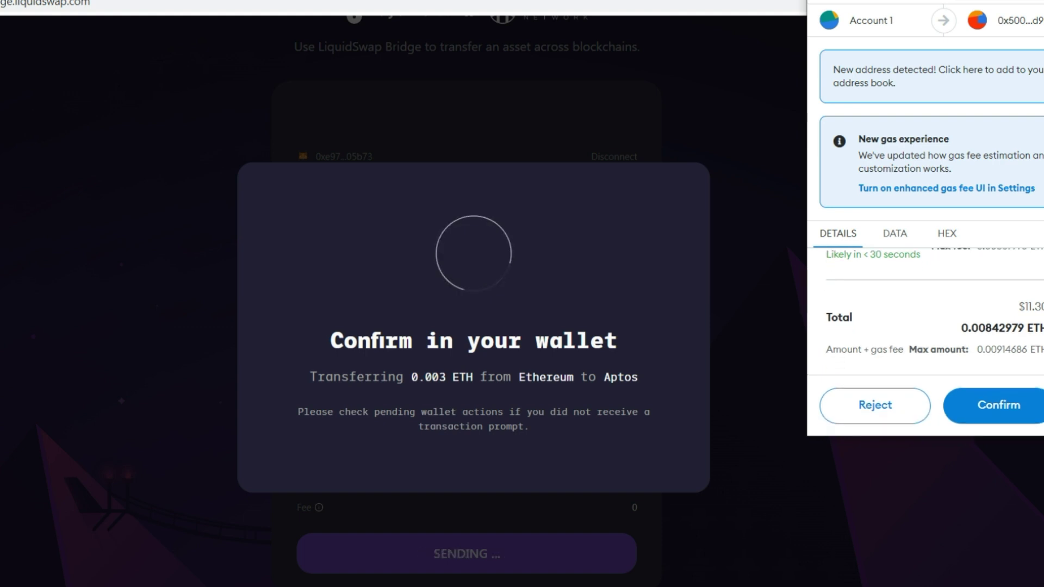
scroll(924, 326, up, 3)
scroll(924, 326, up, 5)
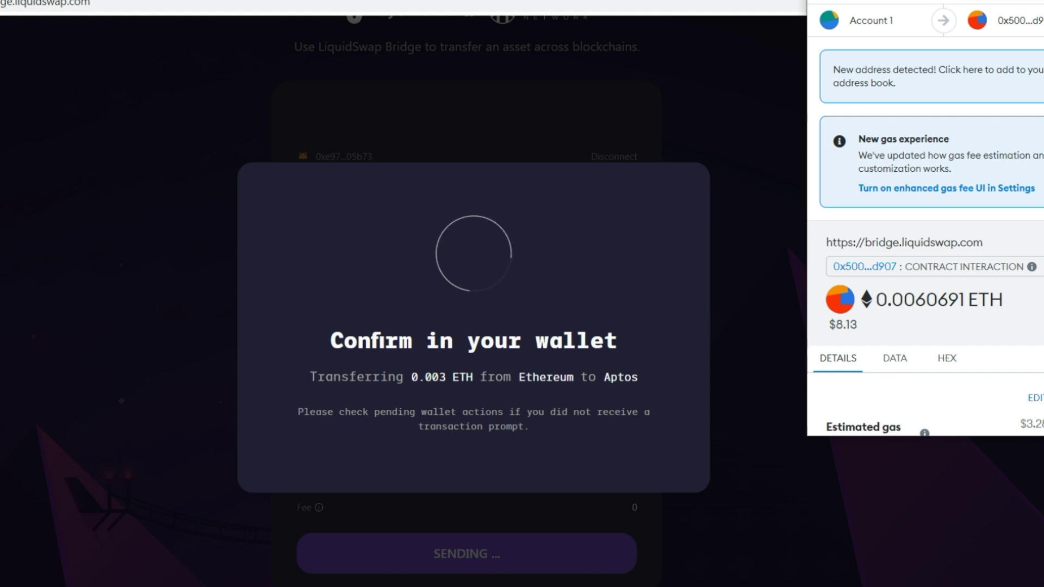
scroll(924, 327, down, 4)
scroll(925, 326, down, 5)
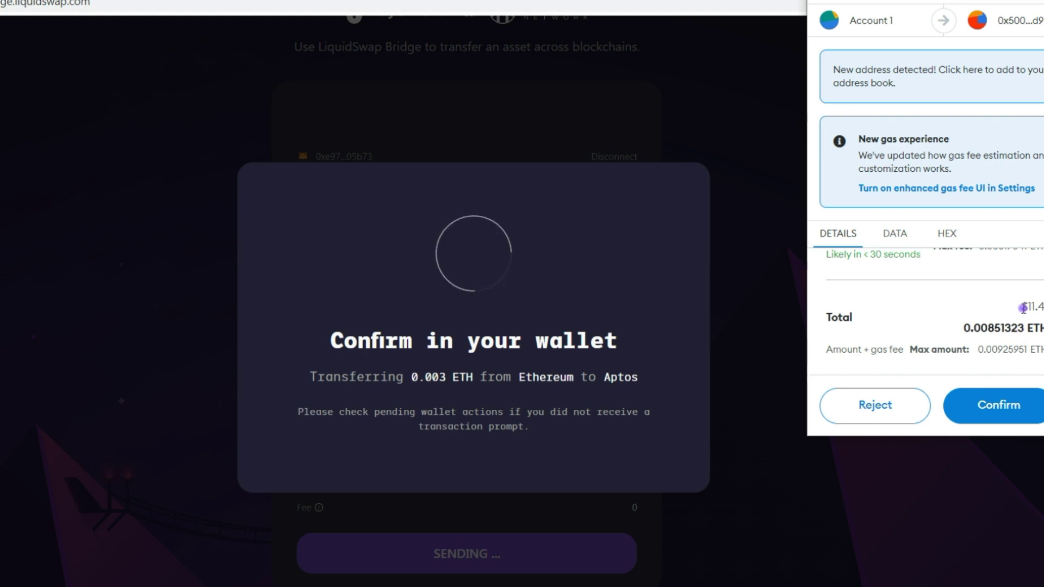
click(1003, 406)
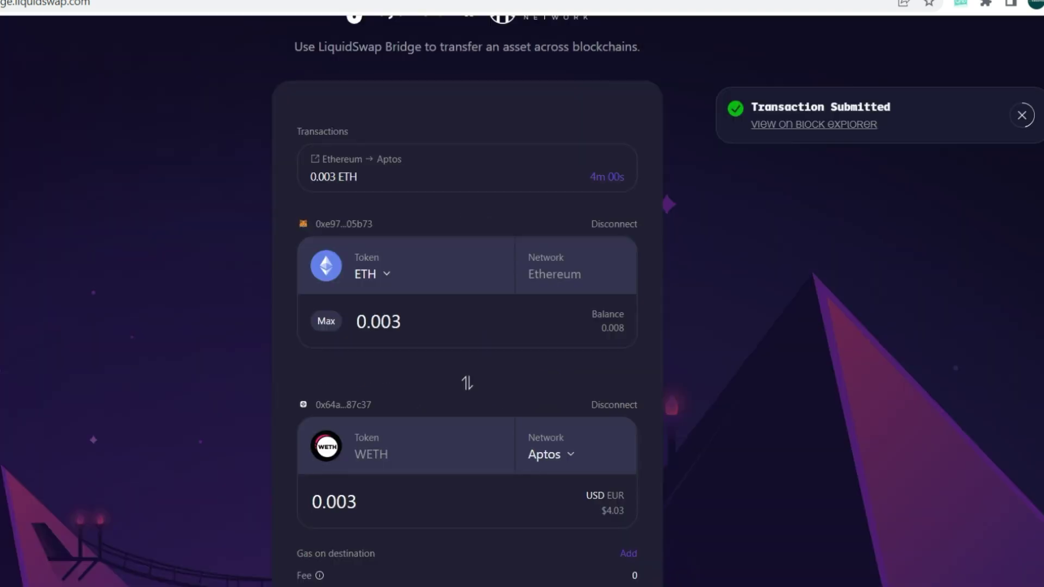
- Check the transfer's activity in MetaMask, then bring up Martian Aptos Wallet showing 0.003 zWETH
scroll(560, 163, down, 1)
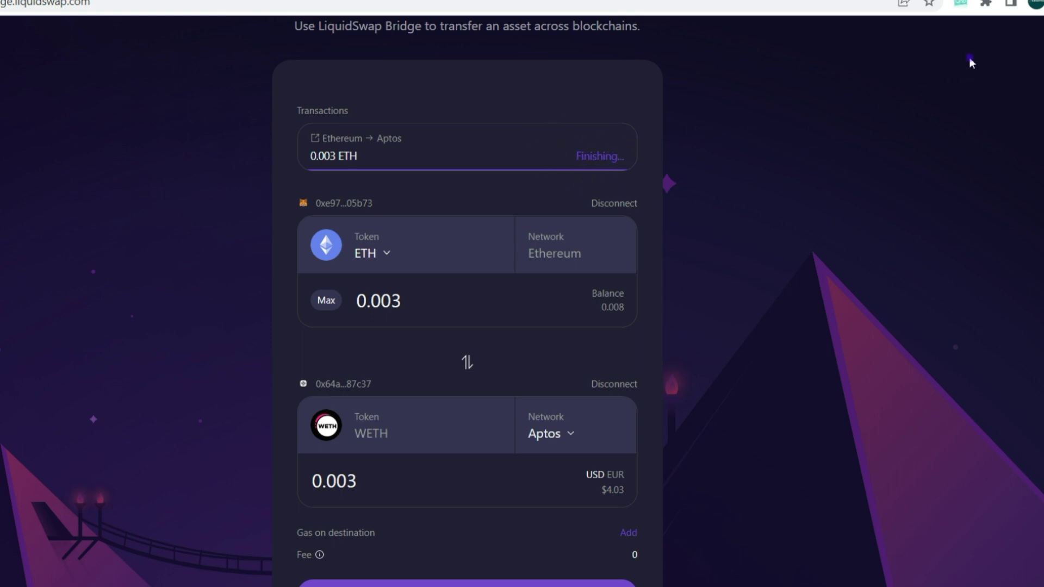
click(987, 6)
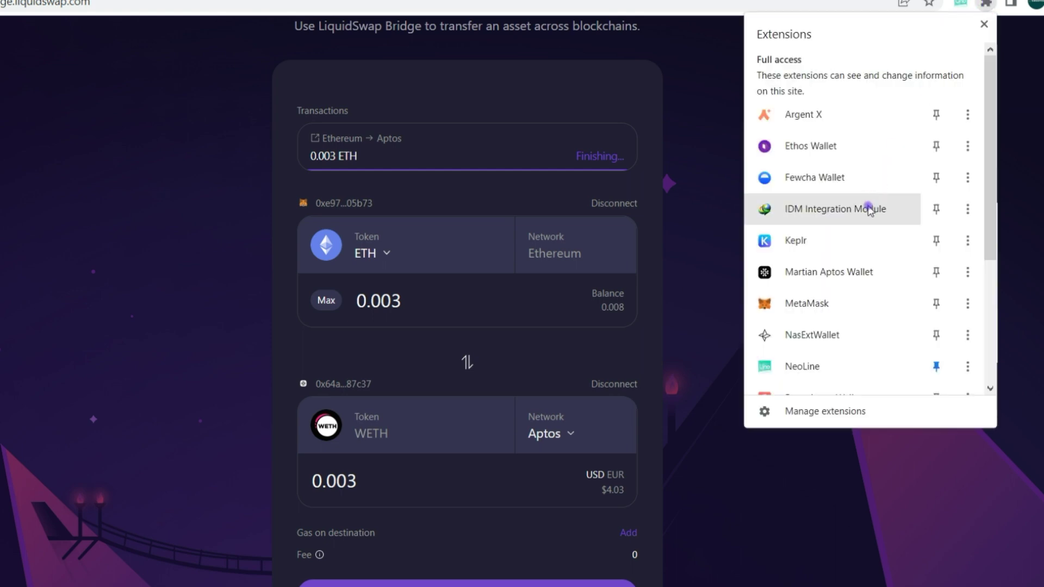
click(827, 313)
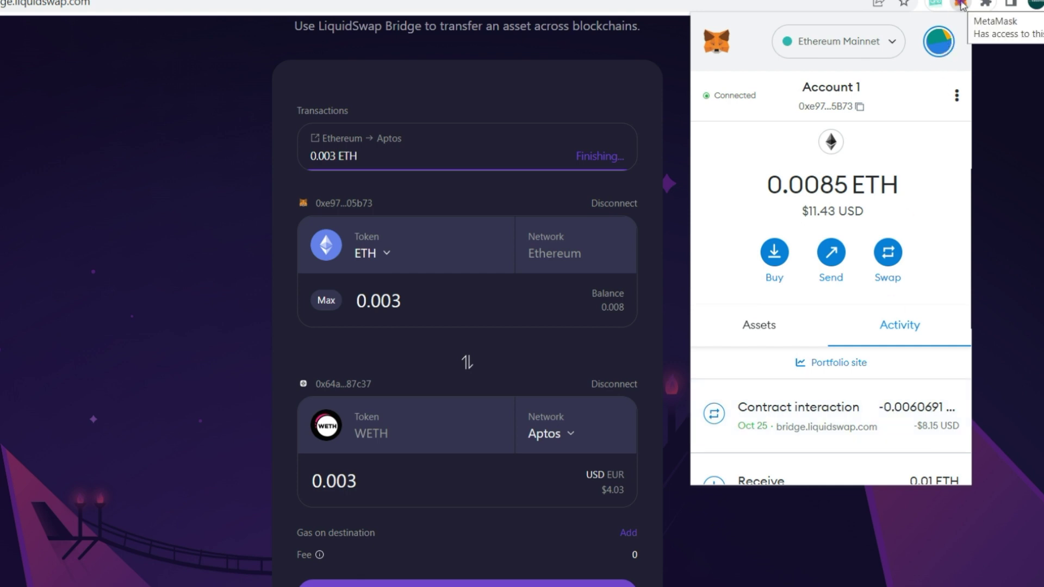
click(980, 6)
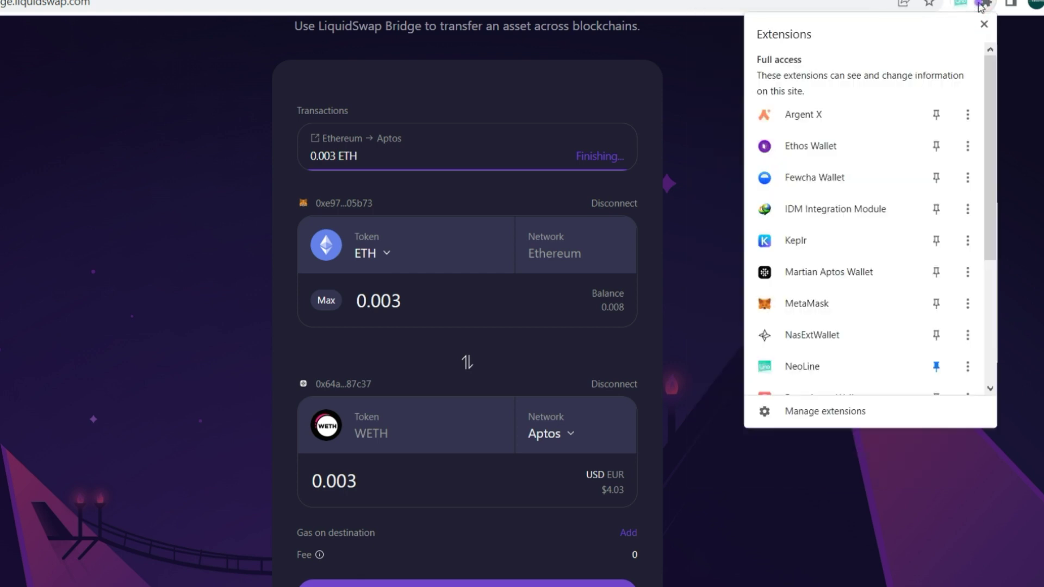
click(843, 275)
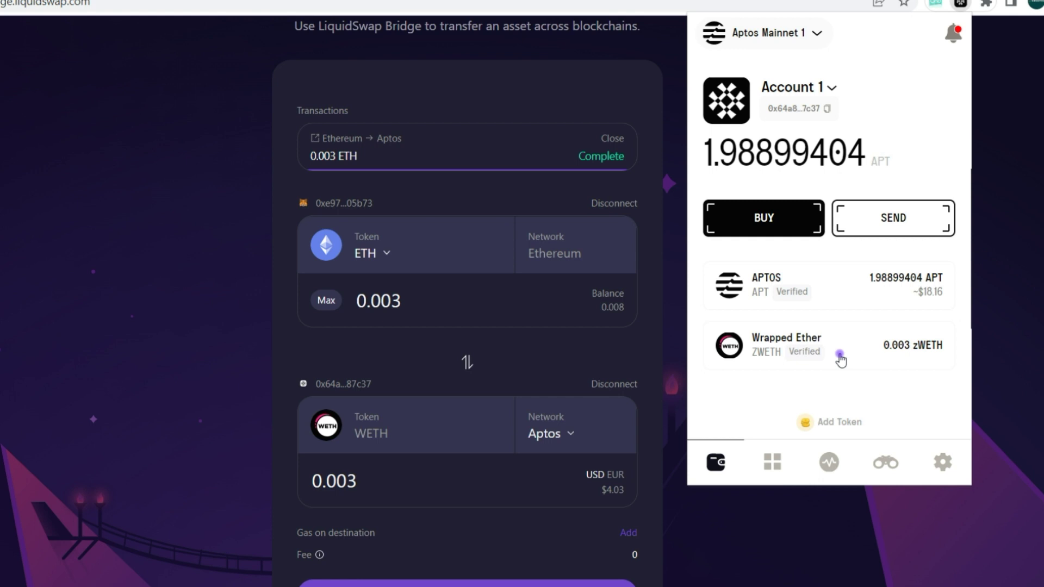
click(778, 347)
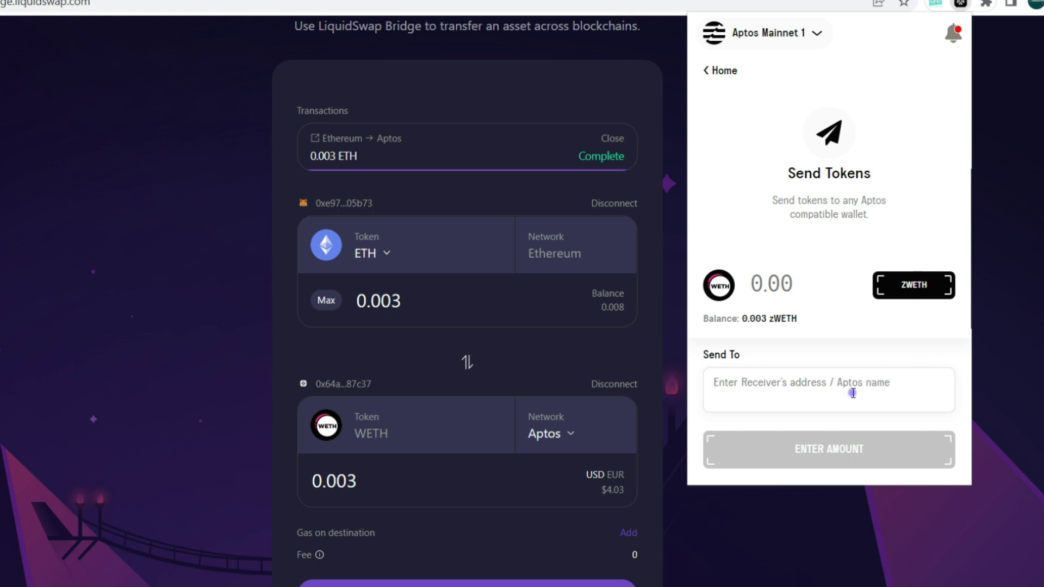
click(713, 70)
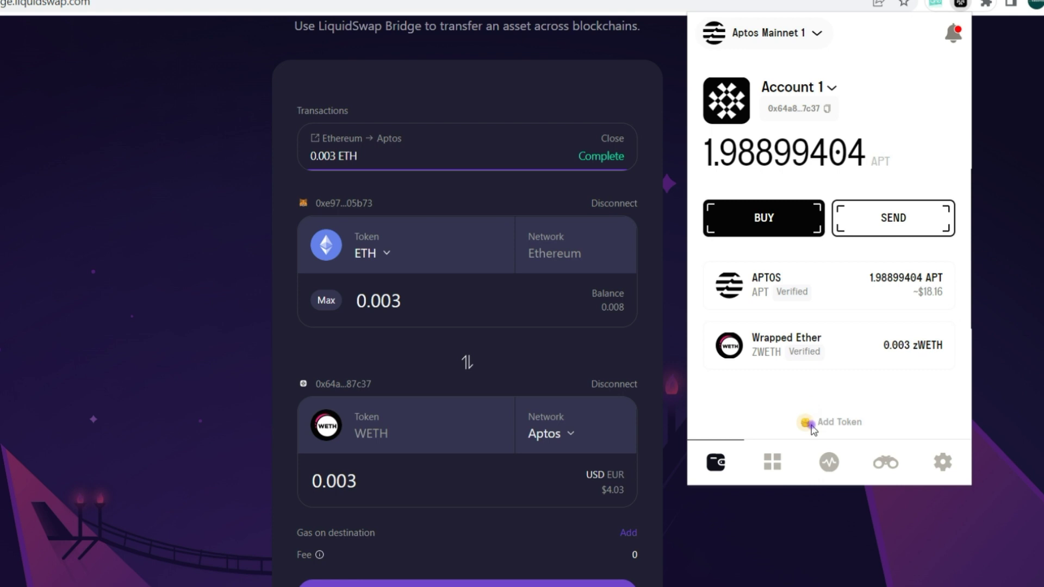
- Search the registry for 'usdt', add USD Tether (LayerZero) as zUSDT, and approve the 0.00097061 APT fee
click(810, 424)
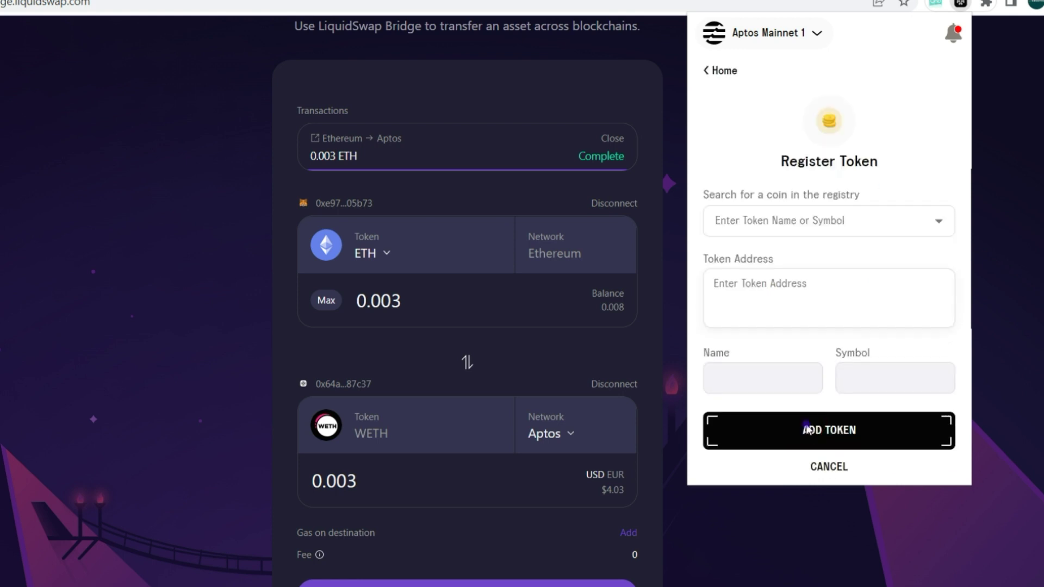
click(865, 220)
text(usdt)
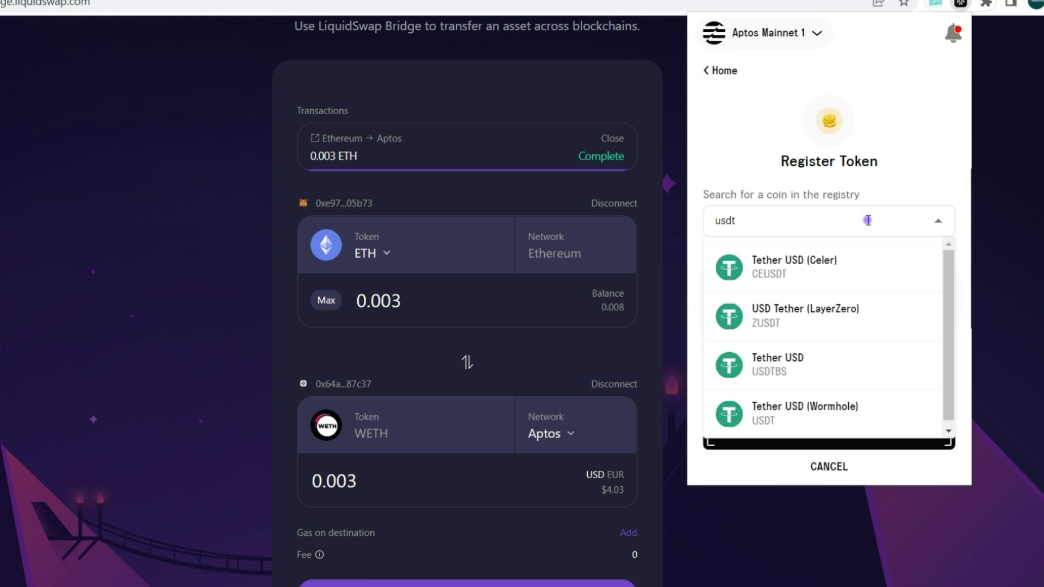
click(821, 318)
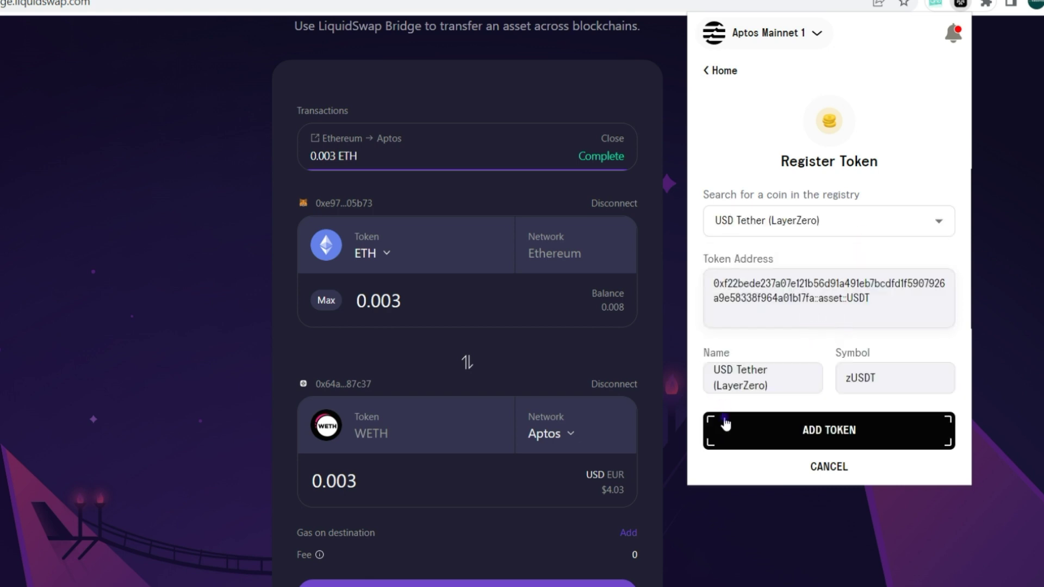
click(825, 433)
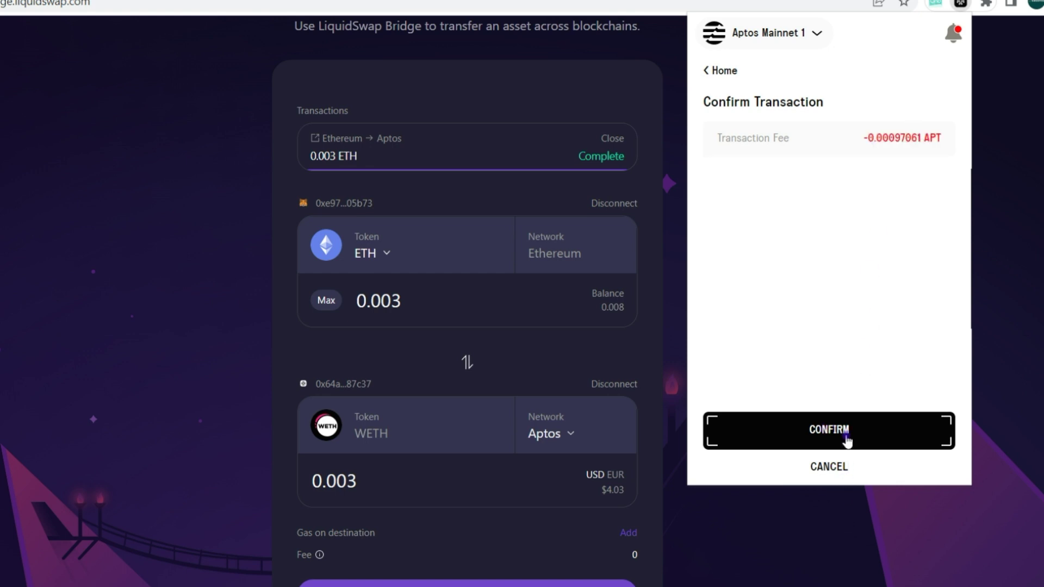
click(846, 436)
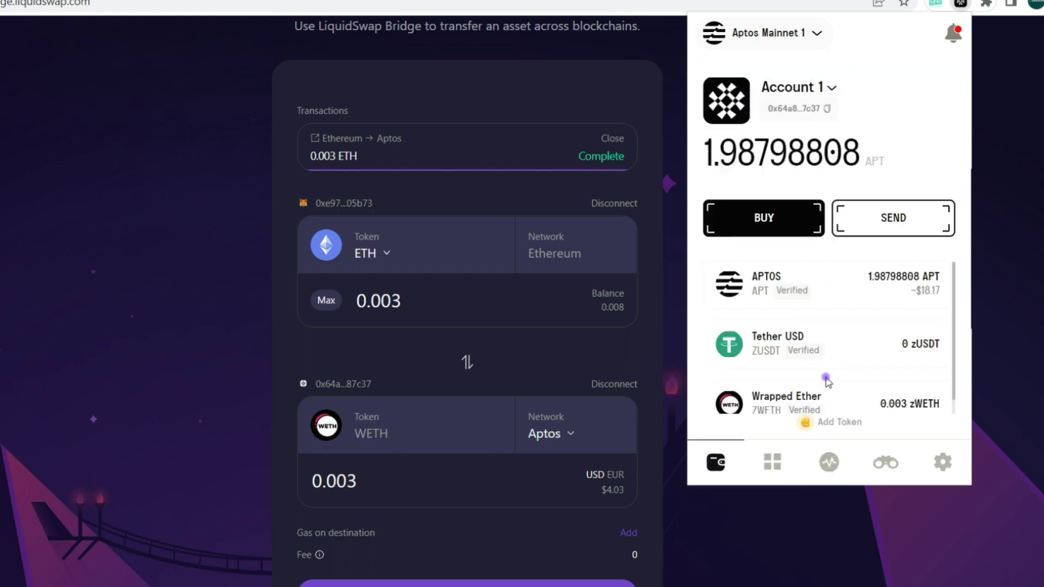
scroll(826, 380, down, 1)
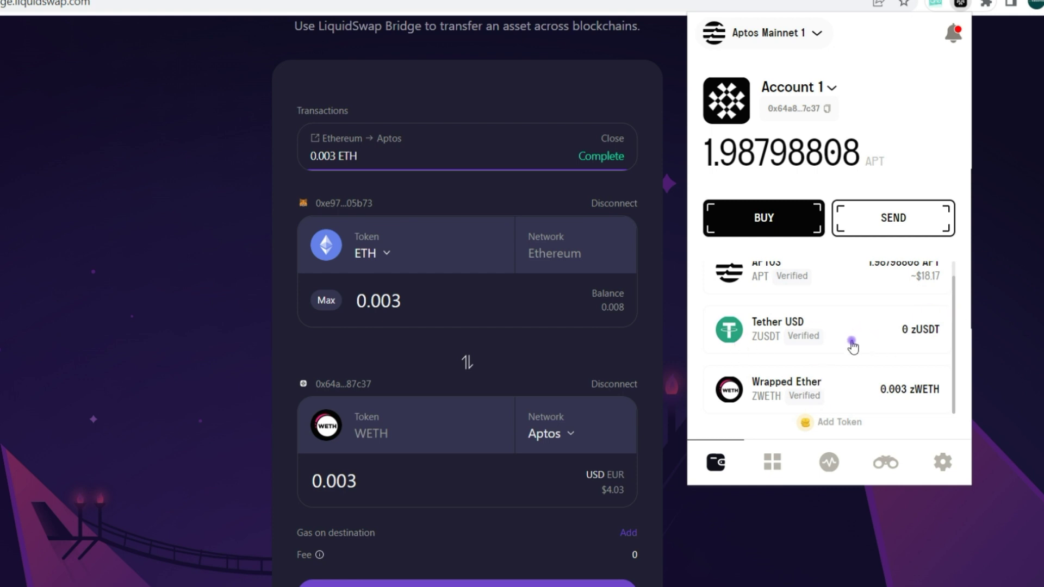
scroll(853, 346, up, 1)
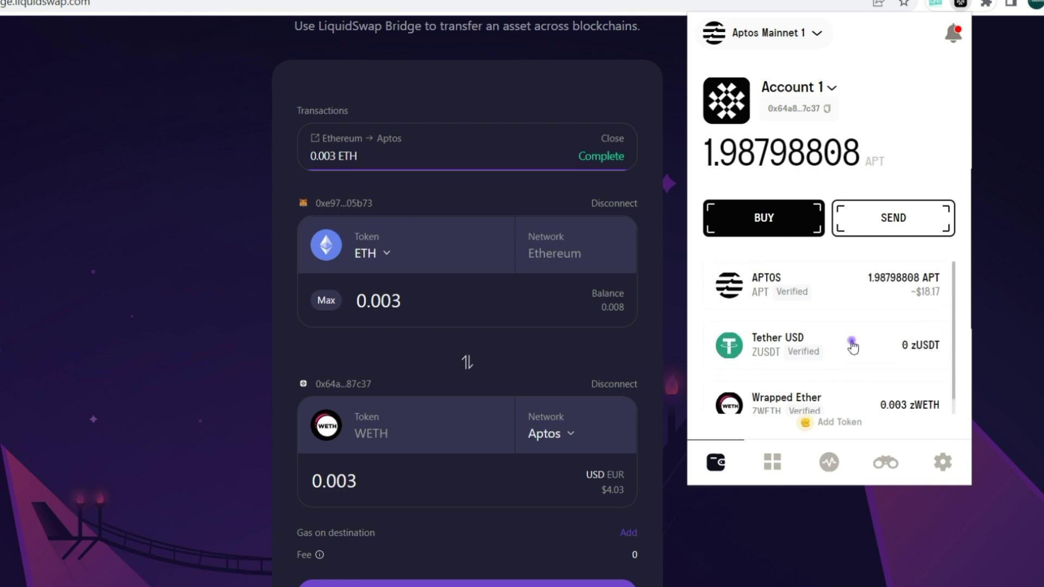
click(777, 465)
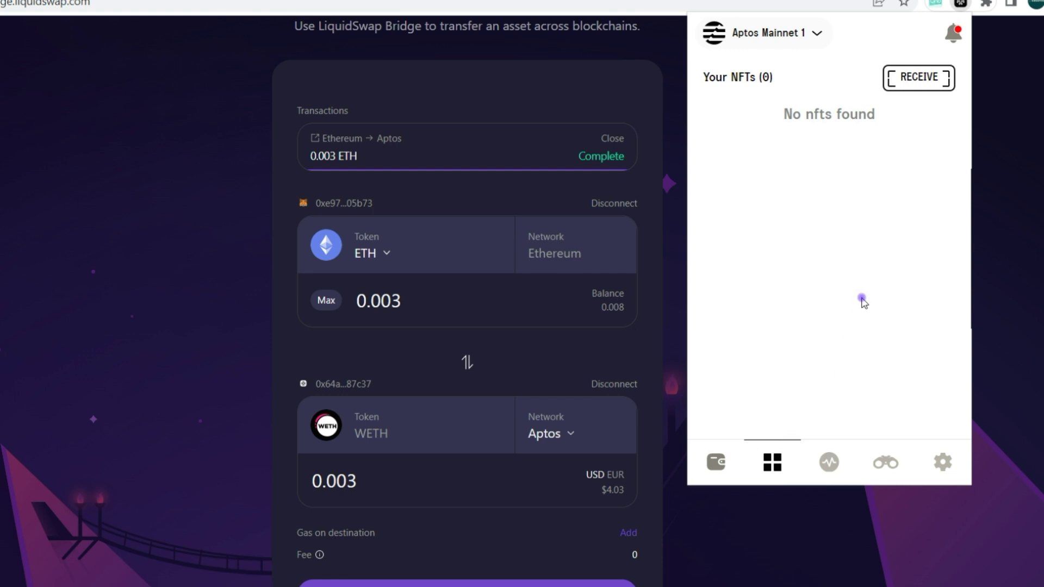
click(716, 462)
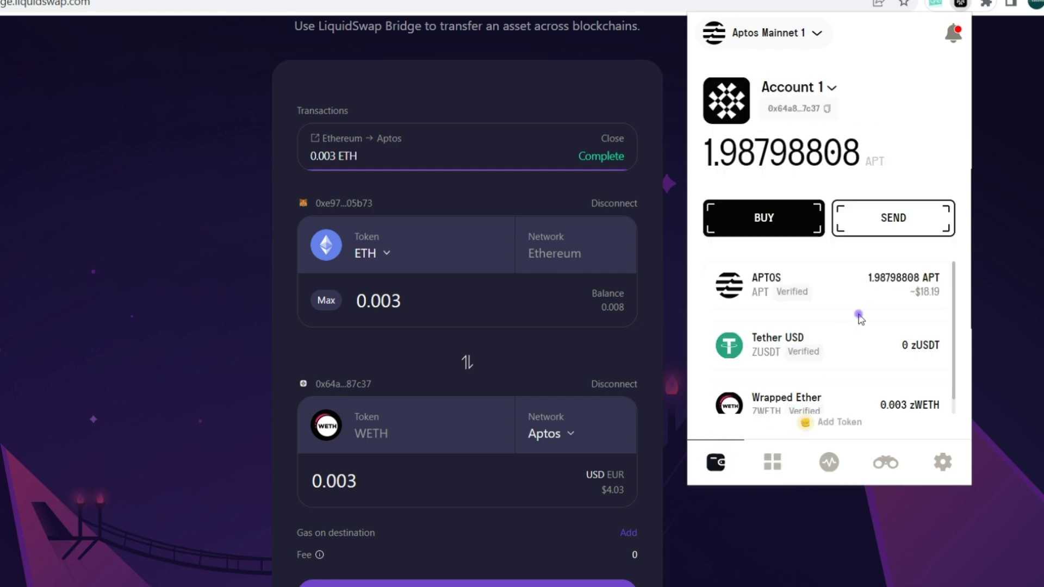
scroll(859, 318, down, 1)
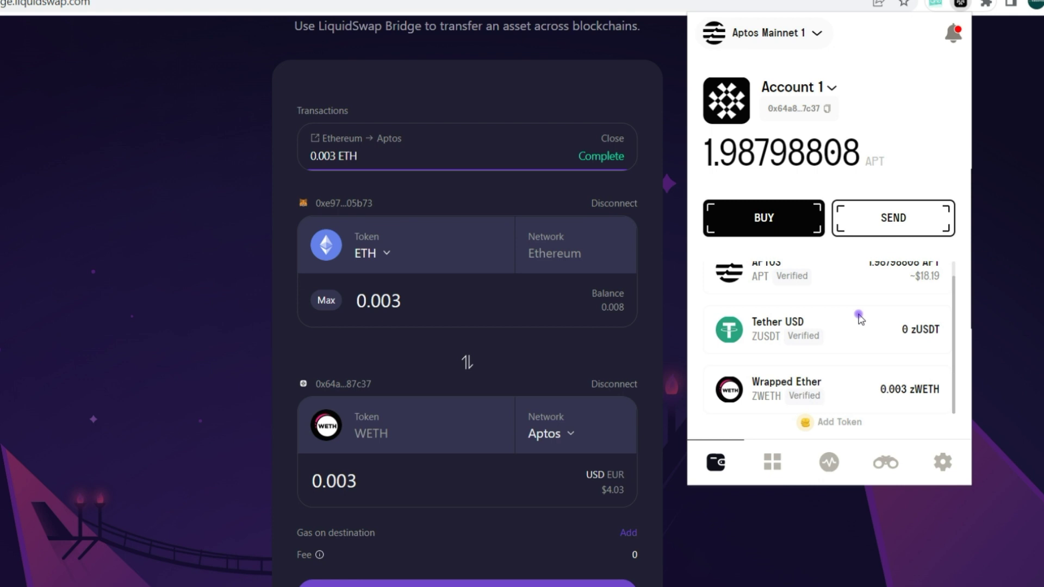